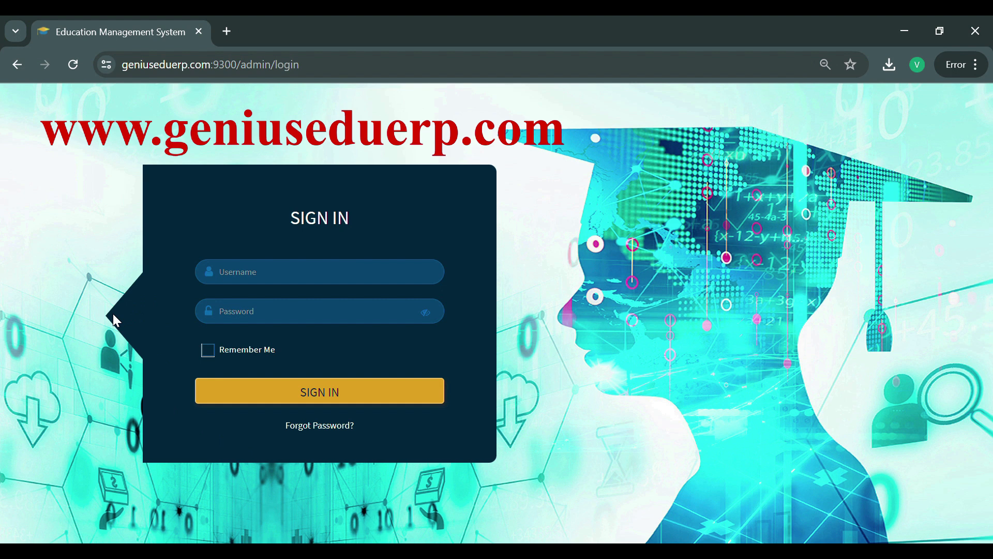
- Sign in to the admin portal with the account username and password
left_click(257, 313)
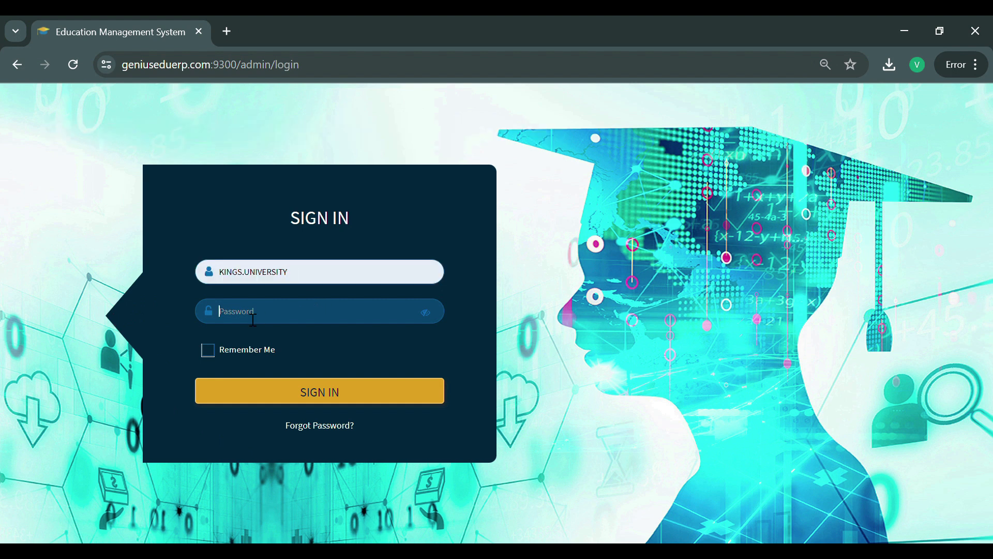
key("ctrl+v")
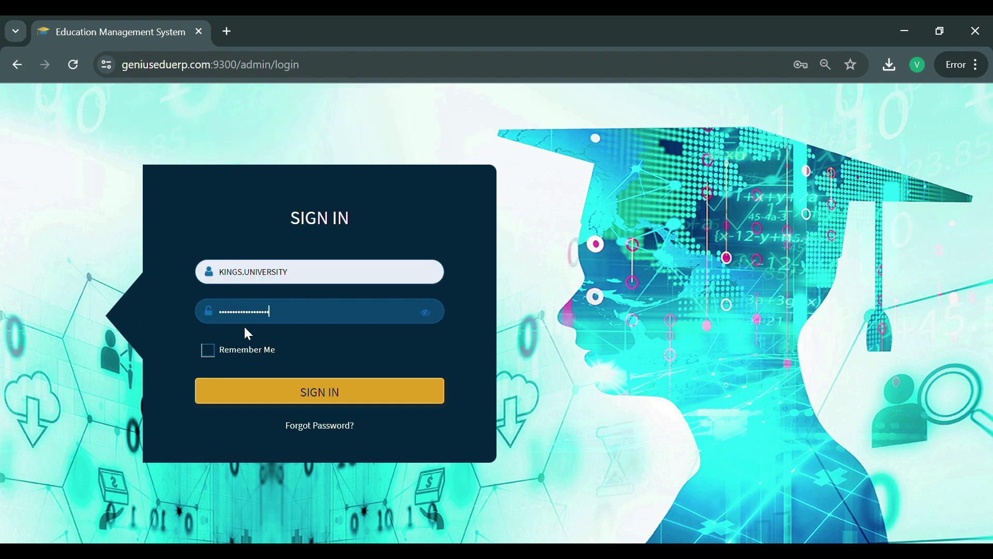
left_click(334, 401)
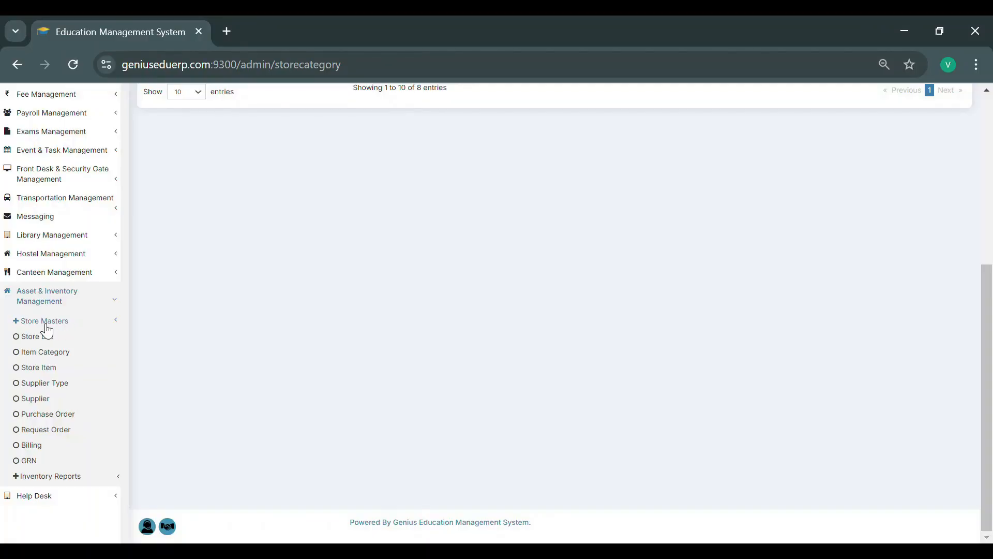
- Add a store category named Grocery Store with code 008 under Store Masters
left_click(46, 324)
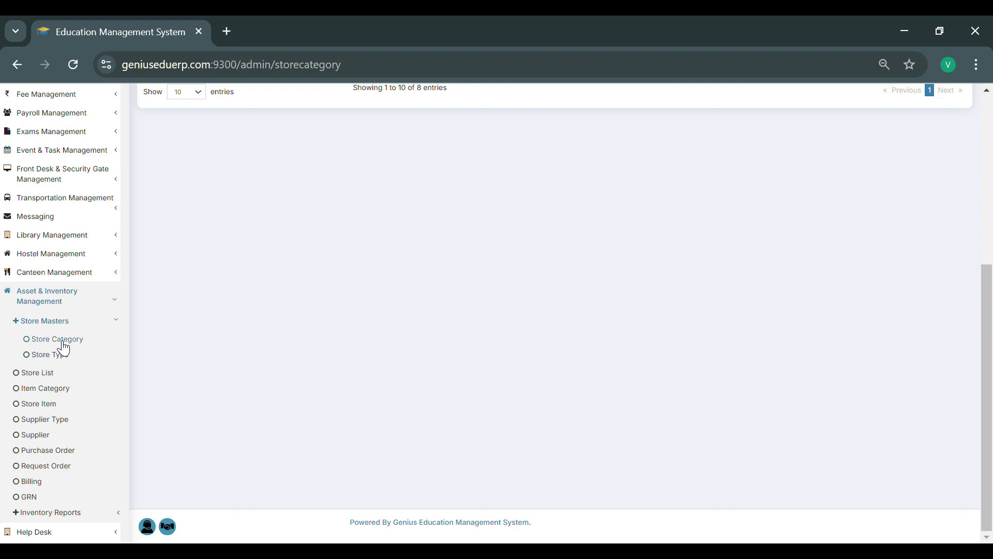
left_click(57, 340)
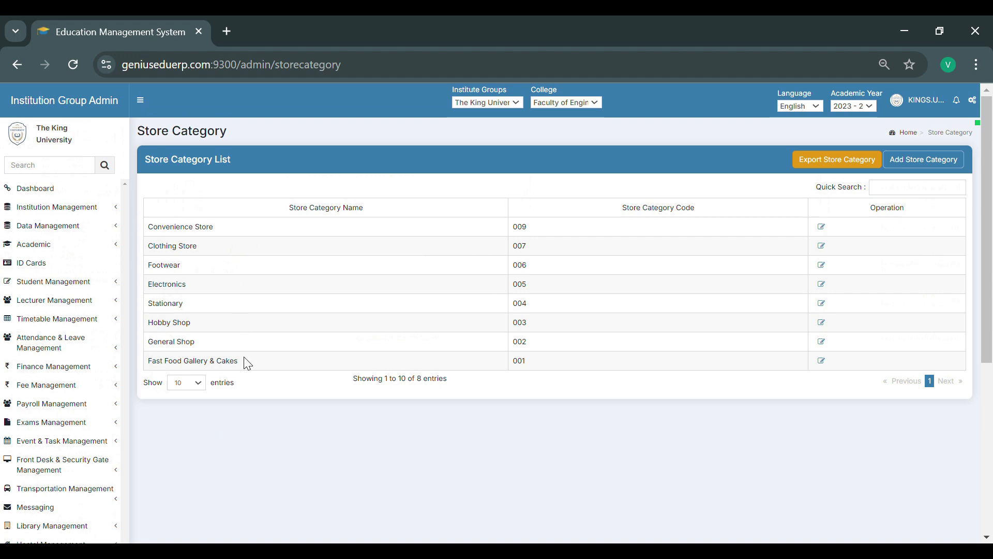
left_click(923, 164)
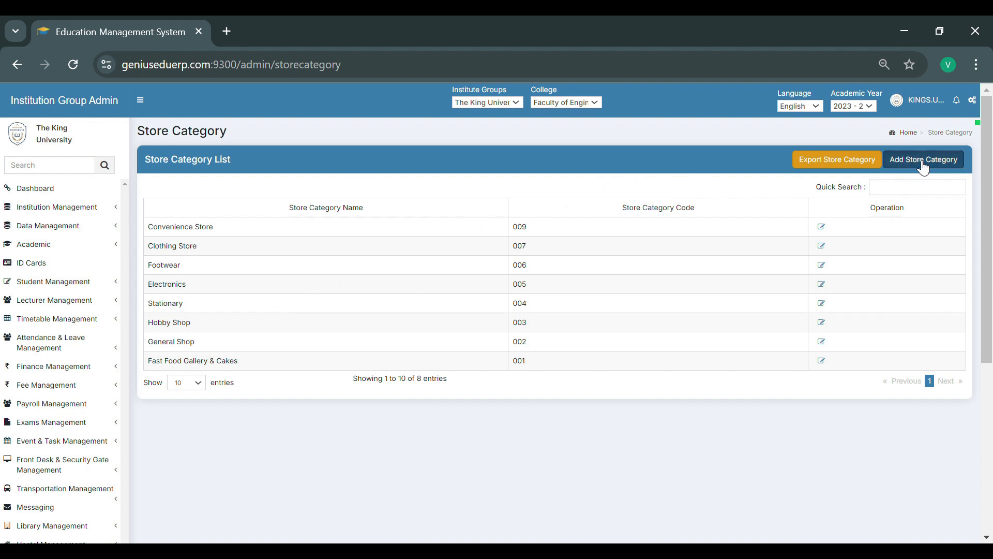
left_click(346, 194)
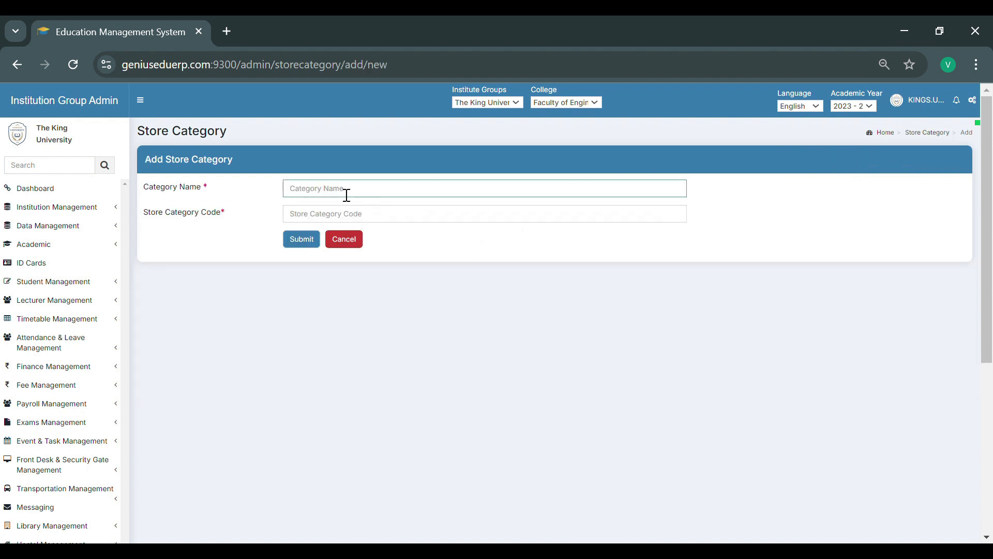
type("Grocery Store")
left_click(327, 222)
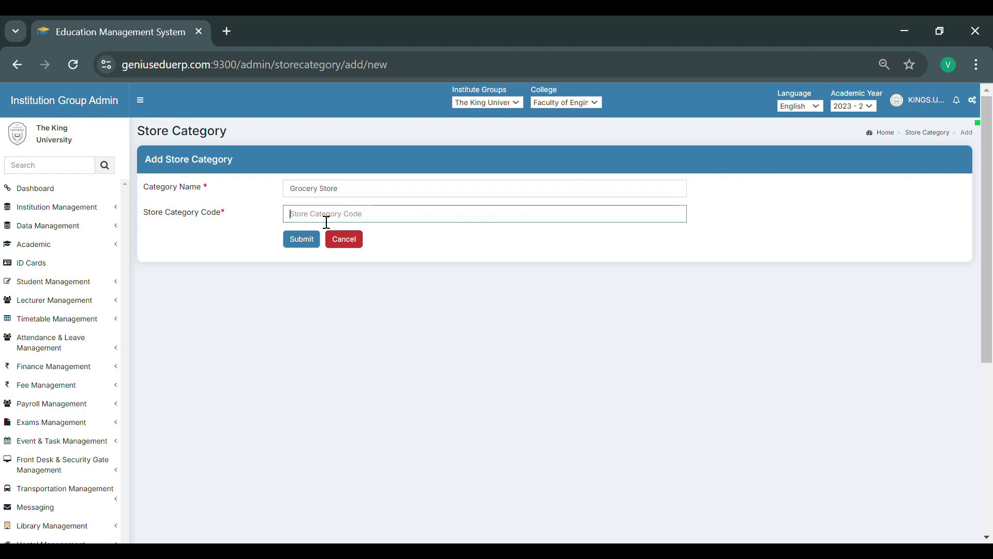
type("008")
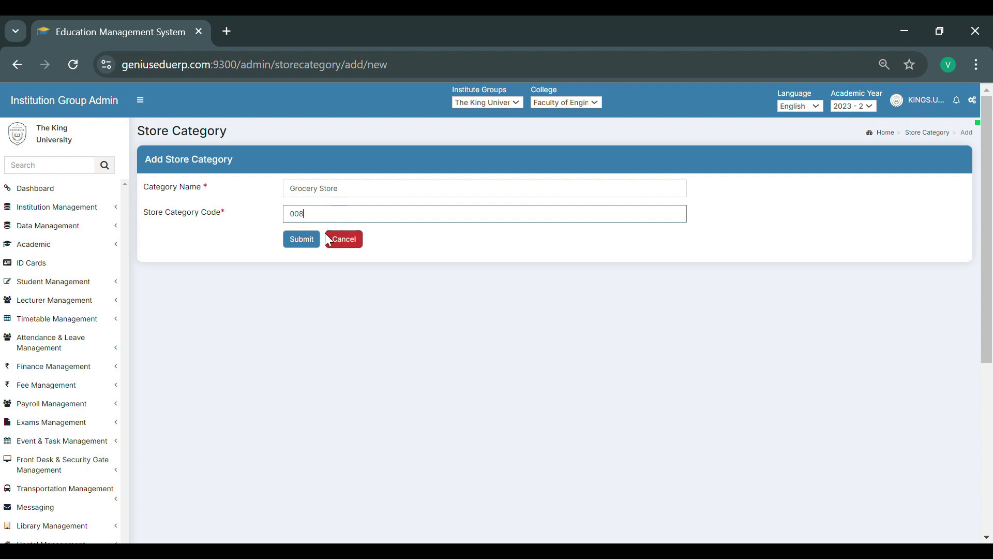
left_click(305, 239)
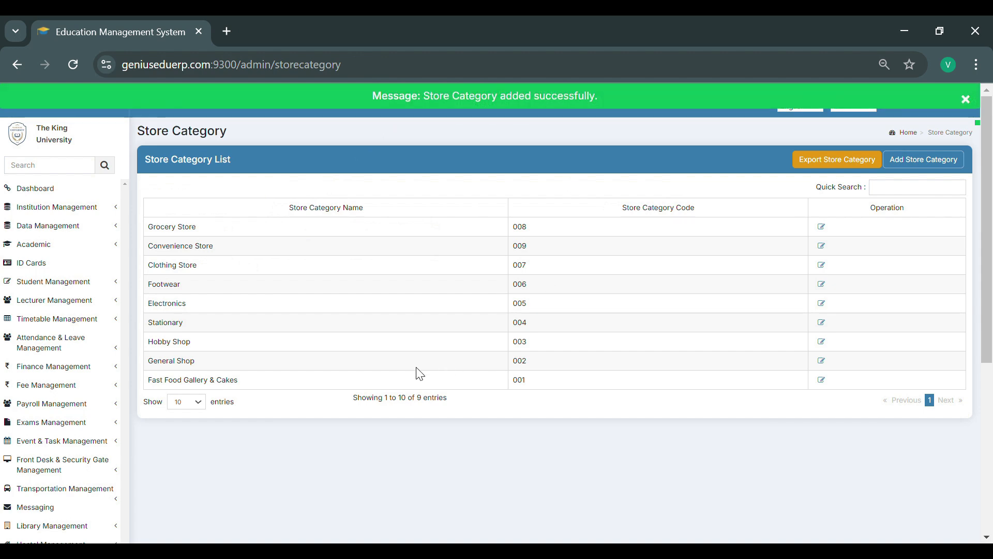
- Add a store type named Greengrocer with store type code 08 and submit it
scroll(417, 373, "down", 5)
left_click(35, 357)
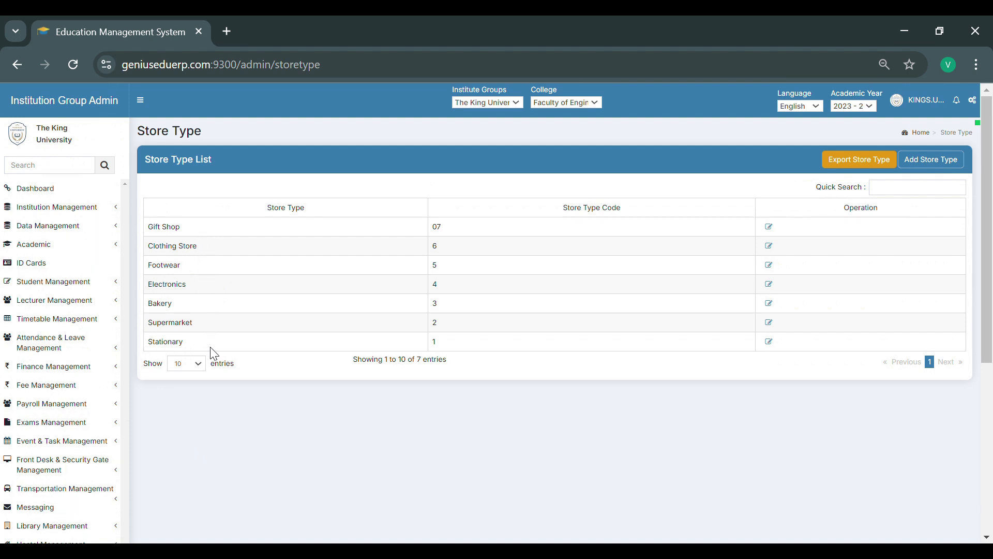
left_click(934, 165)
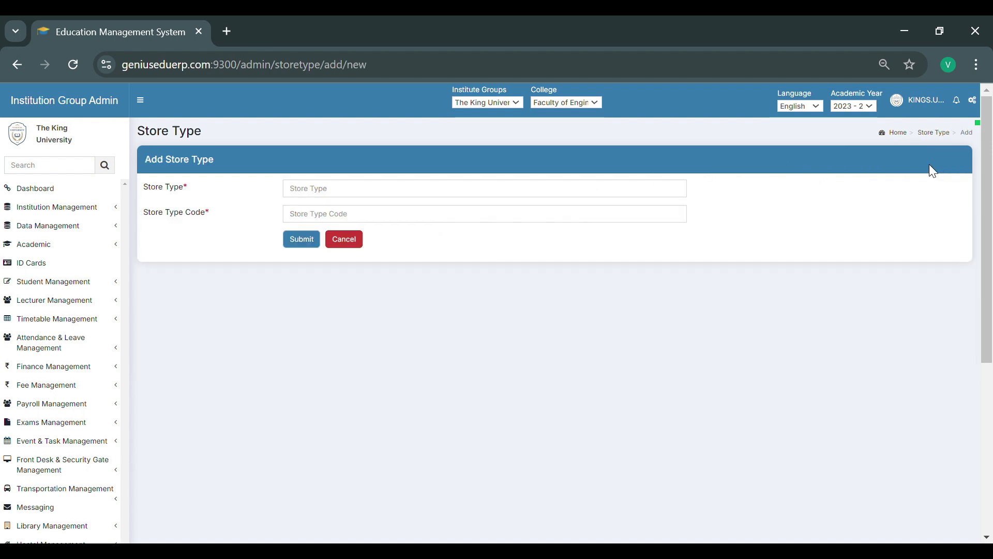
left_click(321, 195)
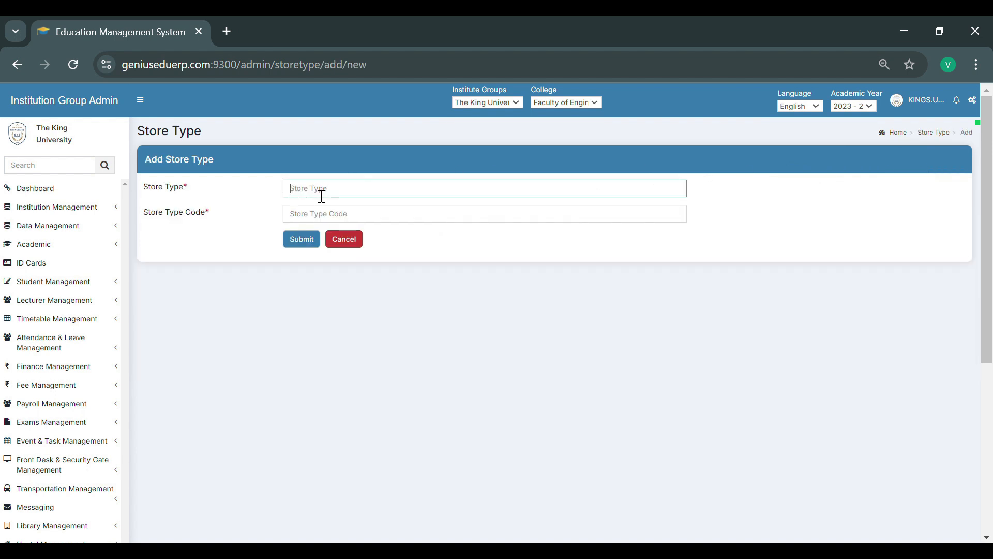
type("Greengrocer")
left_click(317, 219)
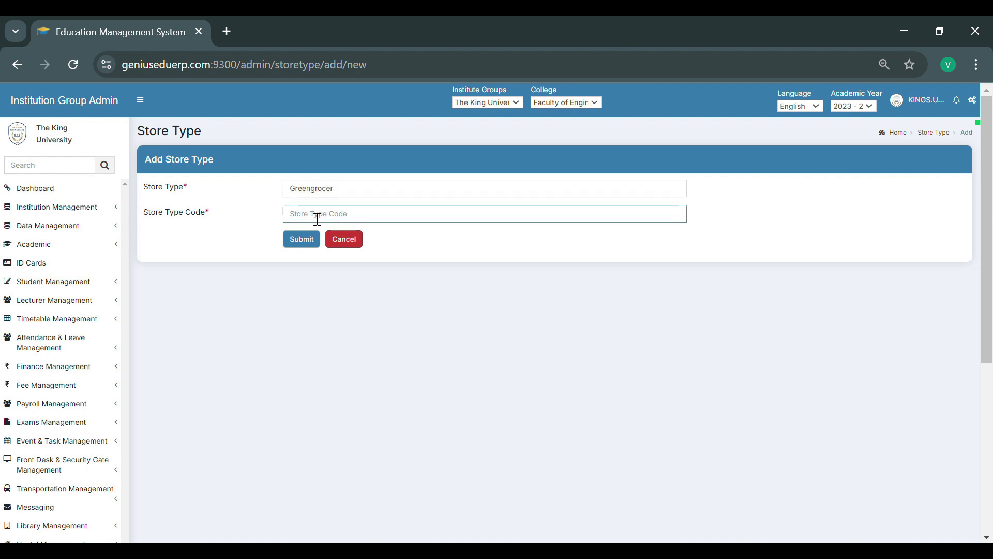
type("08")
left_click(320, 240)
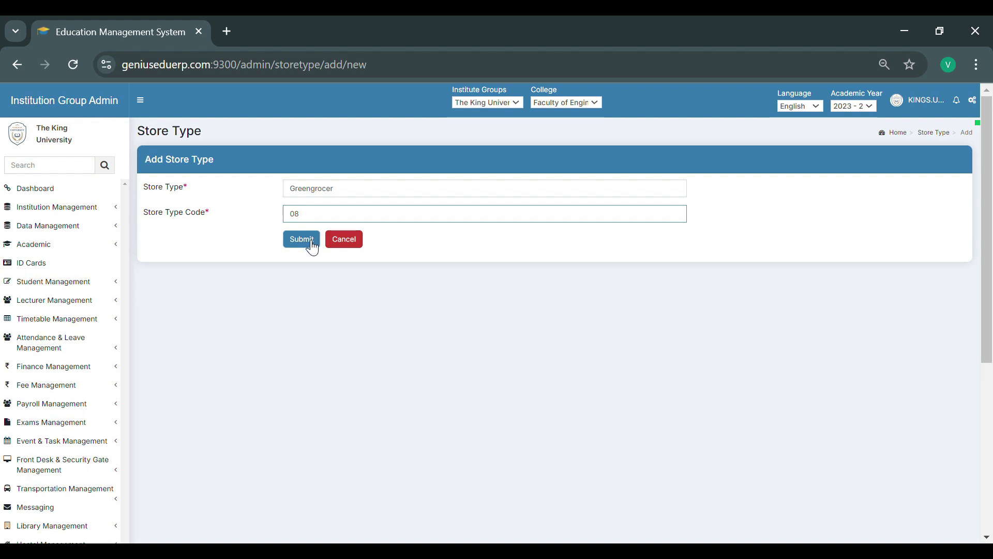
left_click(312, 248)
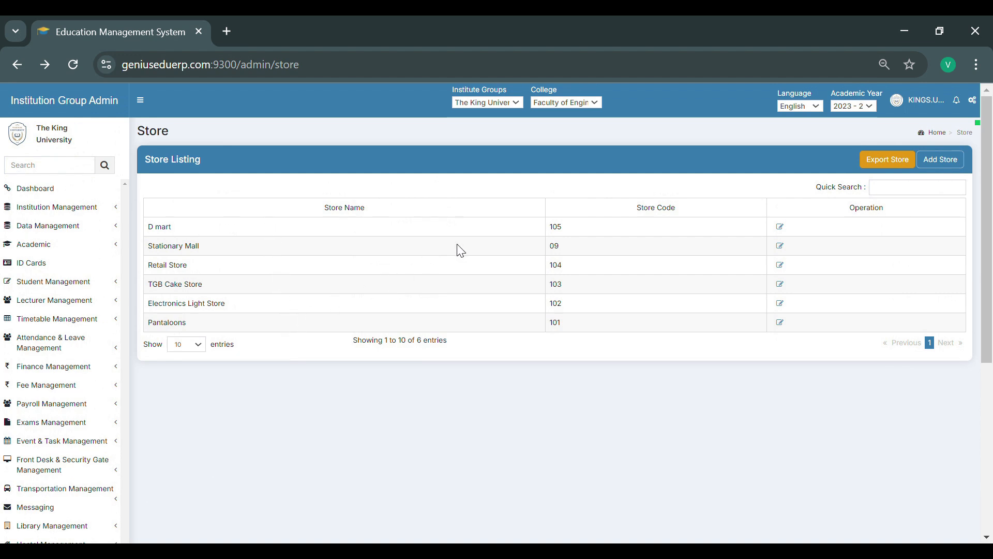
- Start a new store named Health Food Store with type Greengrocer and category Fast Food Gallery & Cakes
left_click(950, 164)
left_click(305, 194)
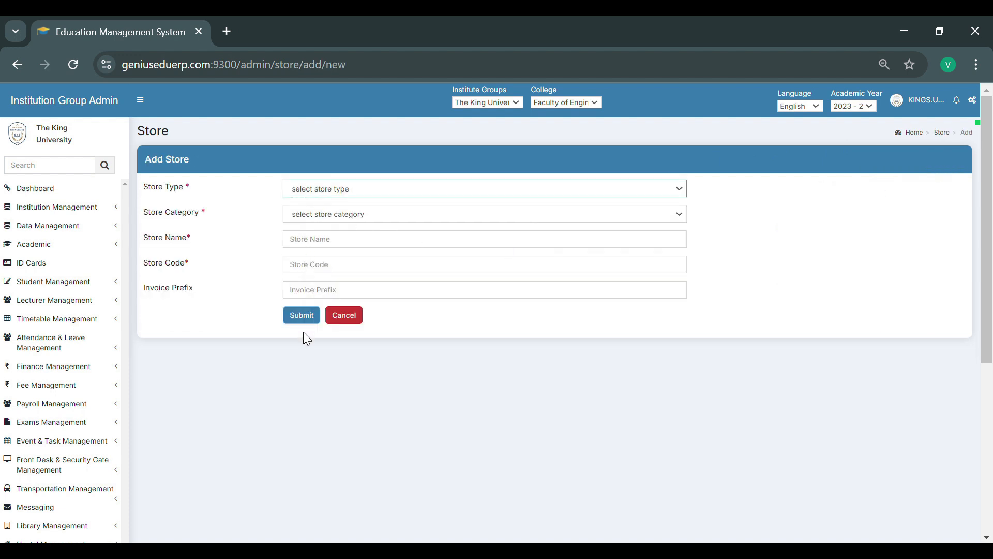
left_click(303, 352)
left_click(326, 218)
left_click(324, 262)
left_click(324, 246)
type("Health Food Store")
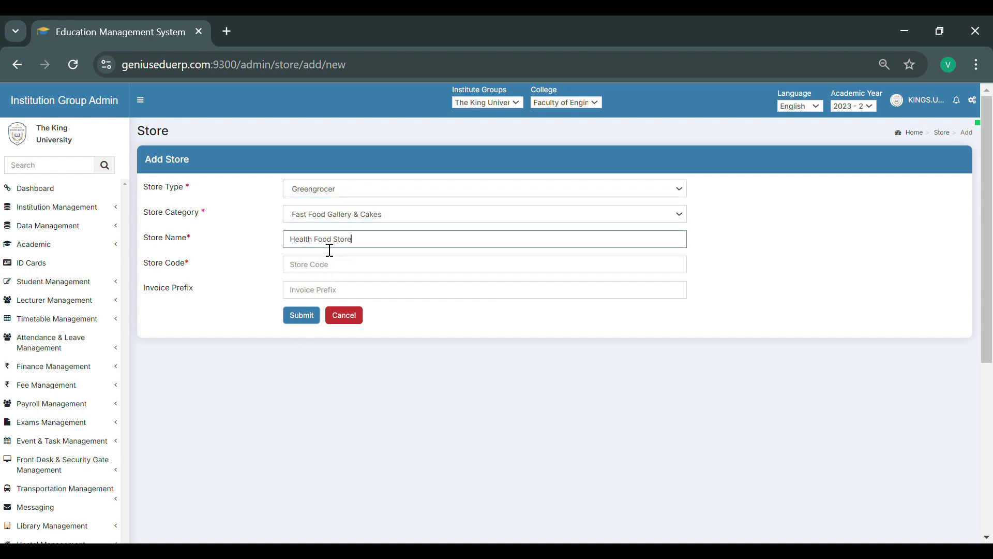
- Give the new store code 108 and invoice prefix HFS, and submit the store
left_click(323, 277)
type("108")
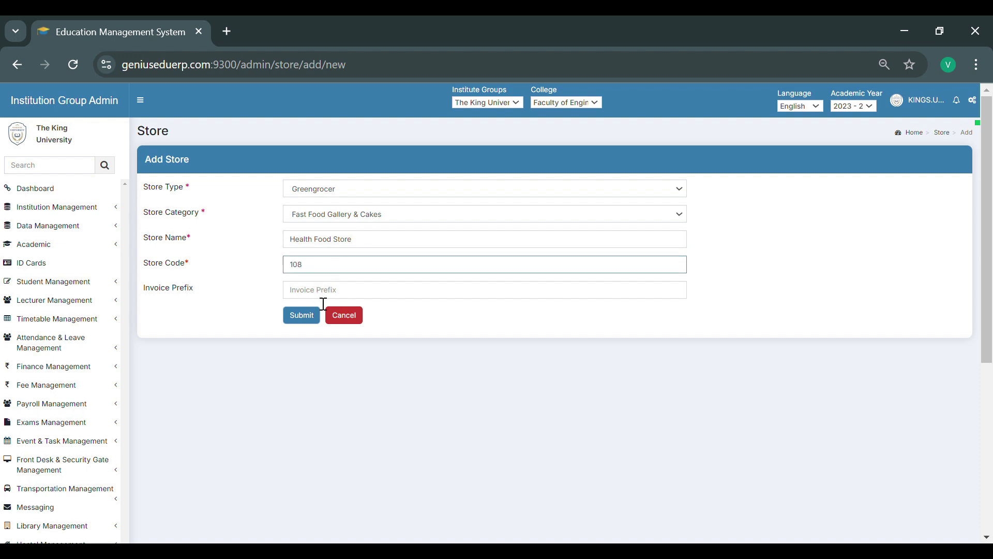
left_click(321, 299)
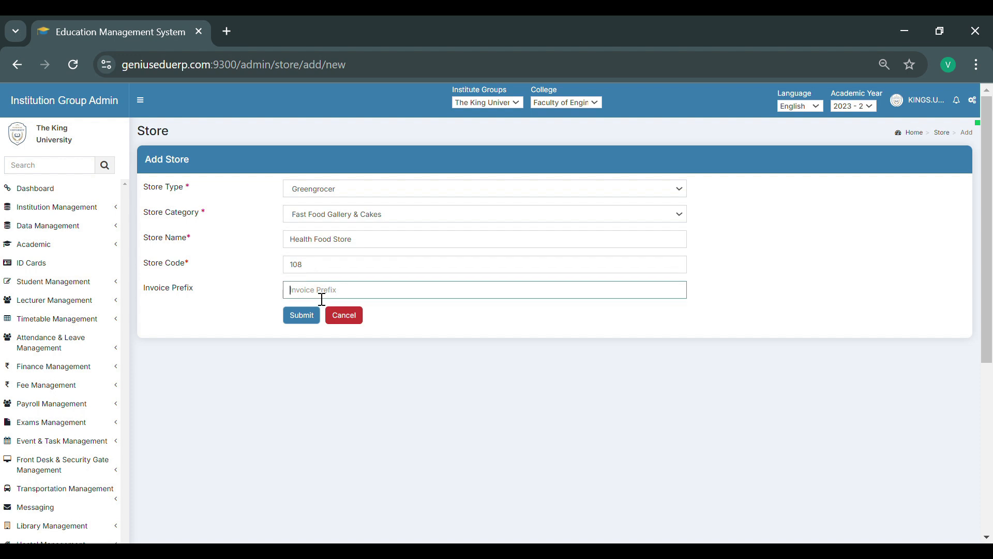
type("HFS")
left_click(316, 320)
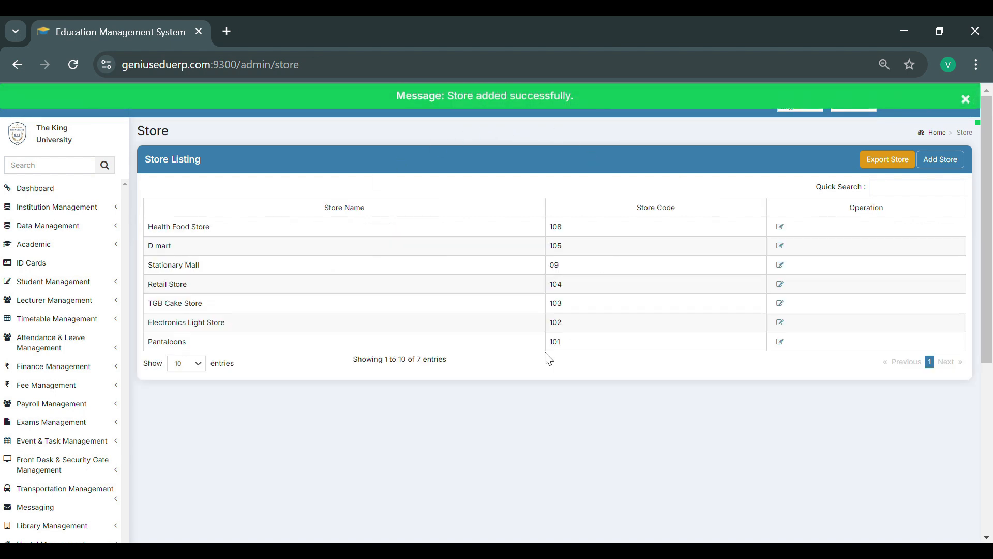
- Add an item category named Protein & Dairy with item code 08
key("alt+Left")
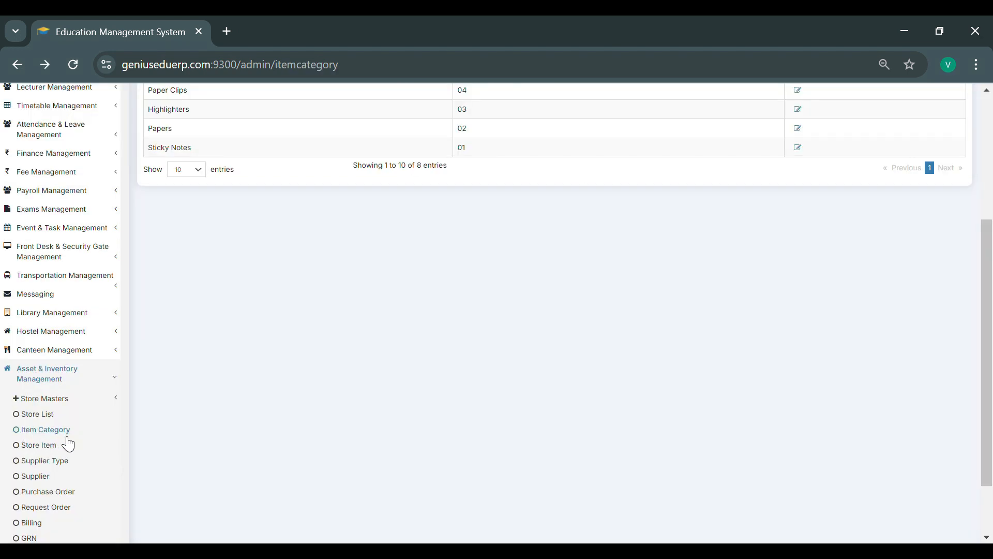
scroll(294, 338, "up", 4)
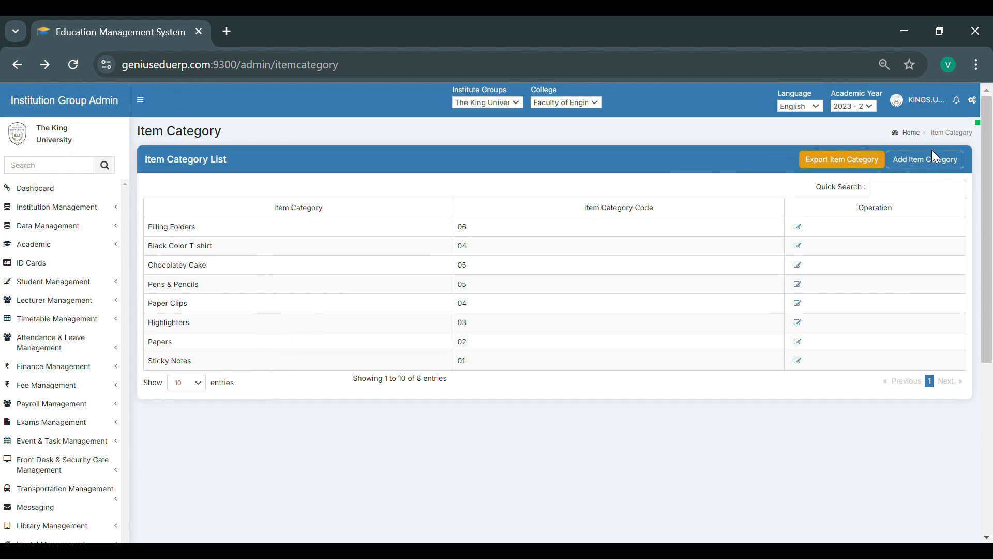
left_click(939, 165)
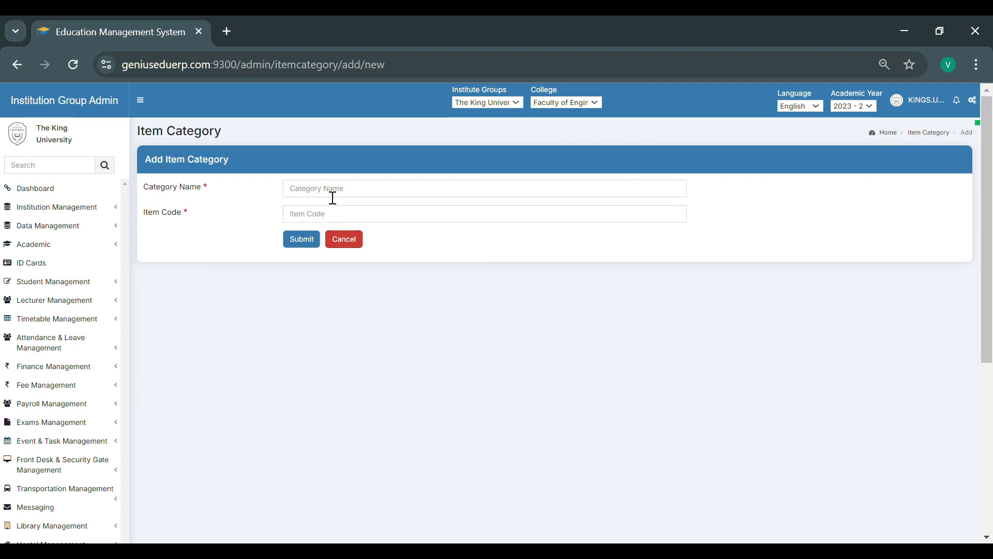
left_click(300, 194)
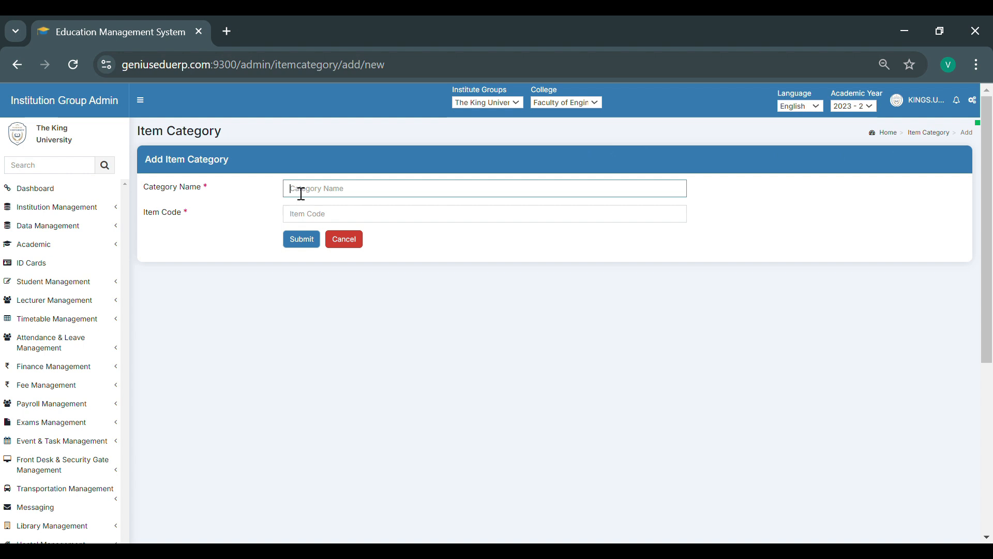
type("Protein & Dairy")
left_click(309, 221)
type("08")
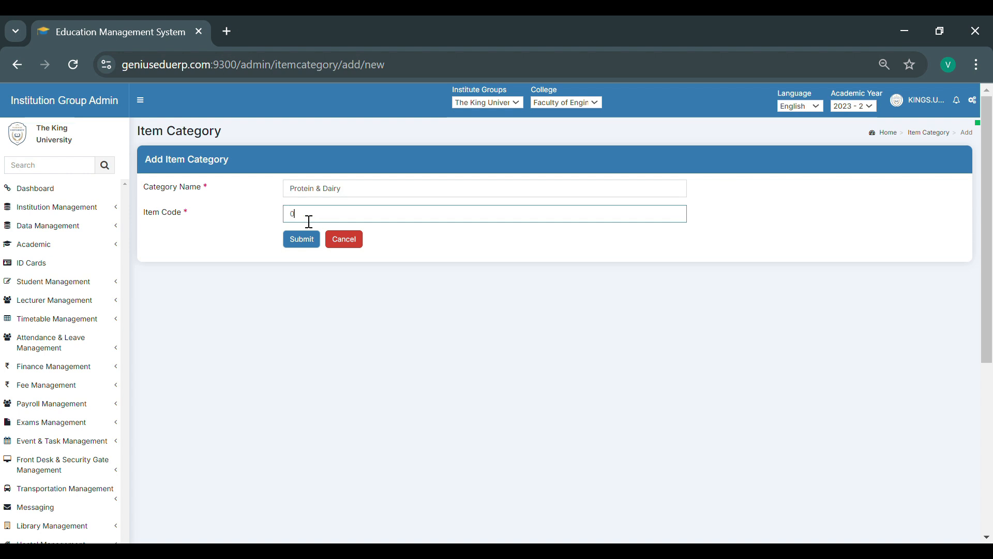
left_click(309, 246)
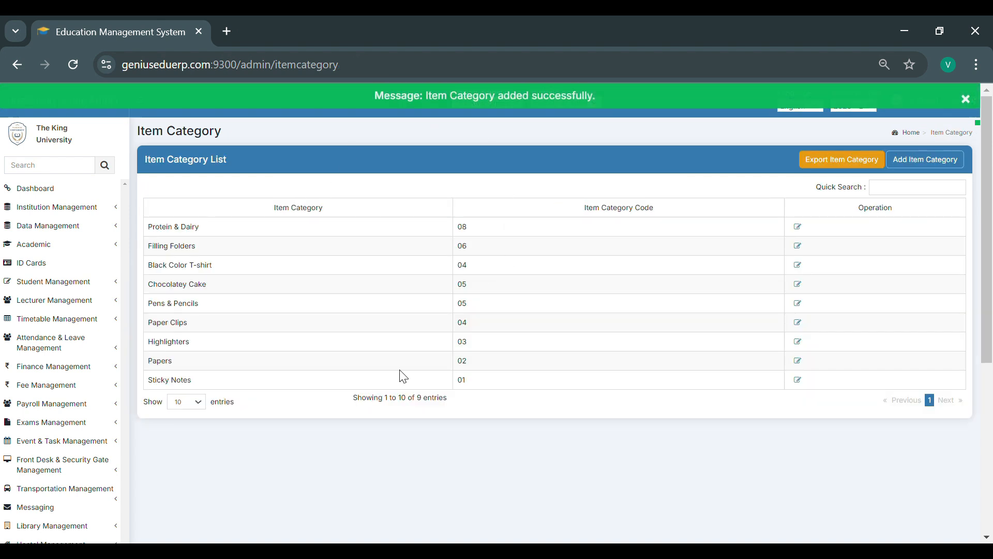
- Start a new store item for Health Food Store named Eggs & Dairy Products with item code 09
left_click(24, 368)
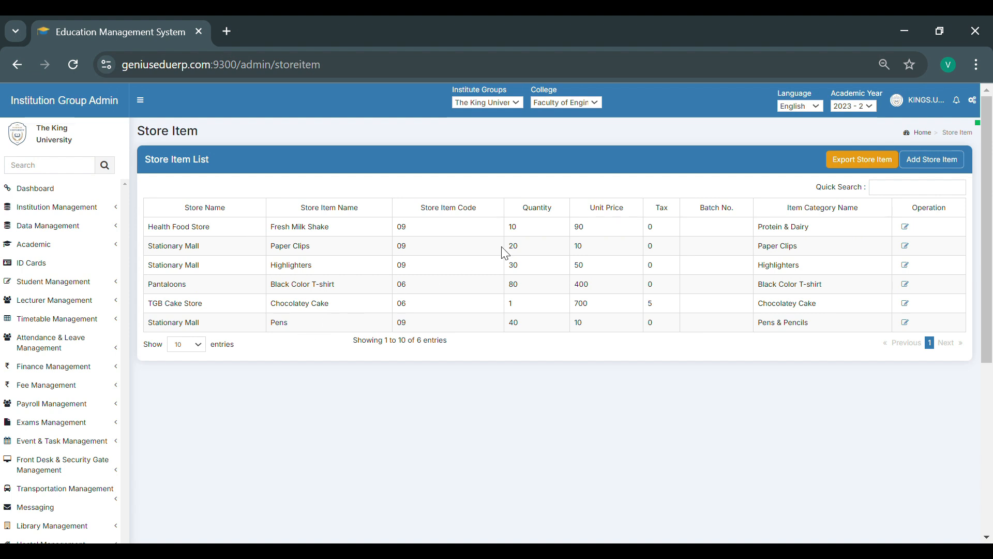
left_click(935, 160)
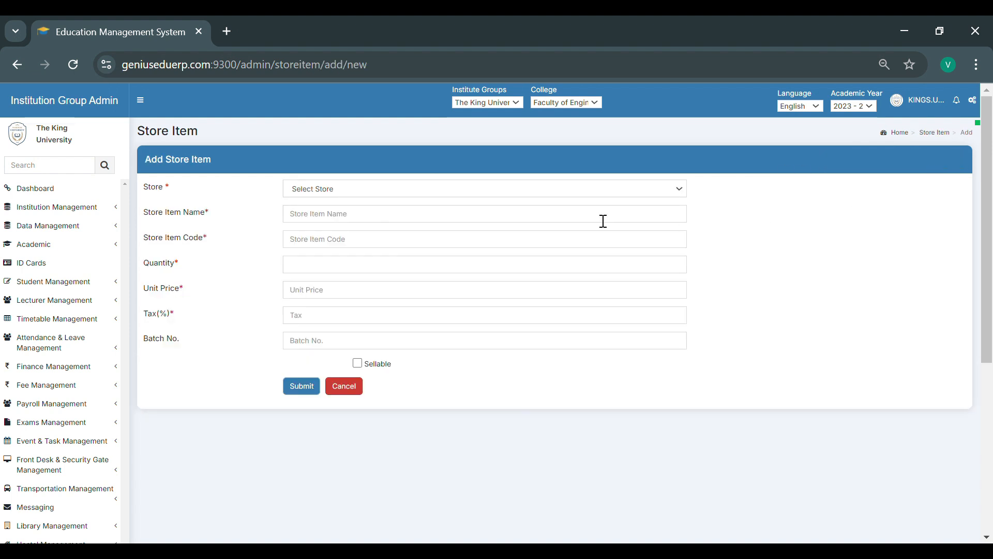
left_click(338, 193)
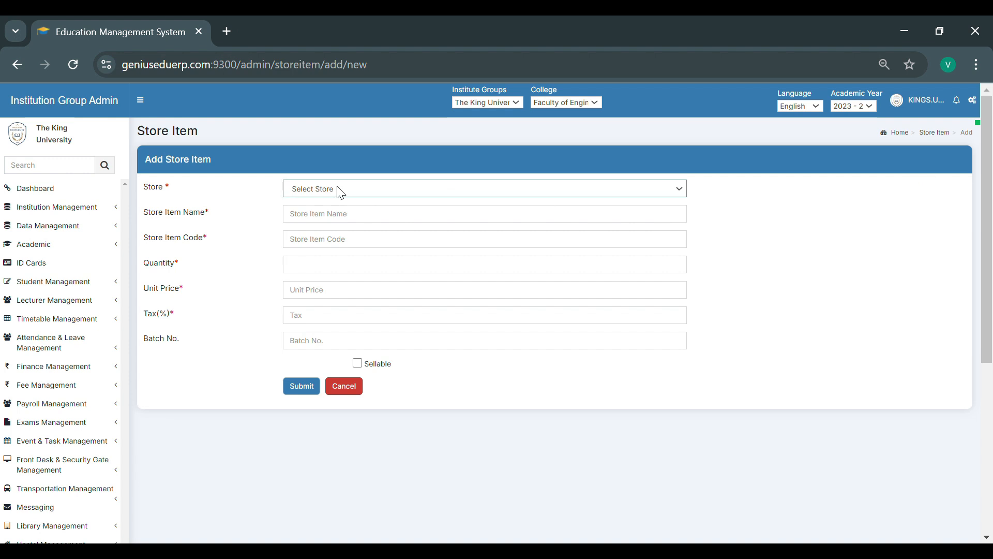
left_click(326, 337)
left_click(317, 222)
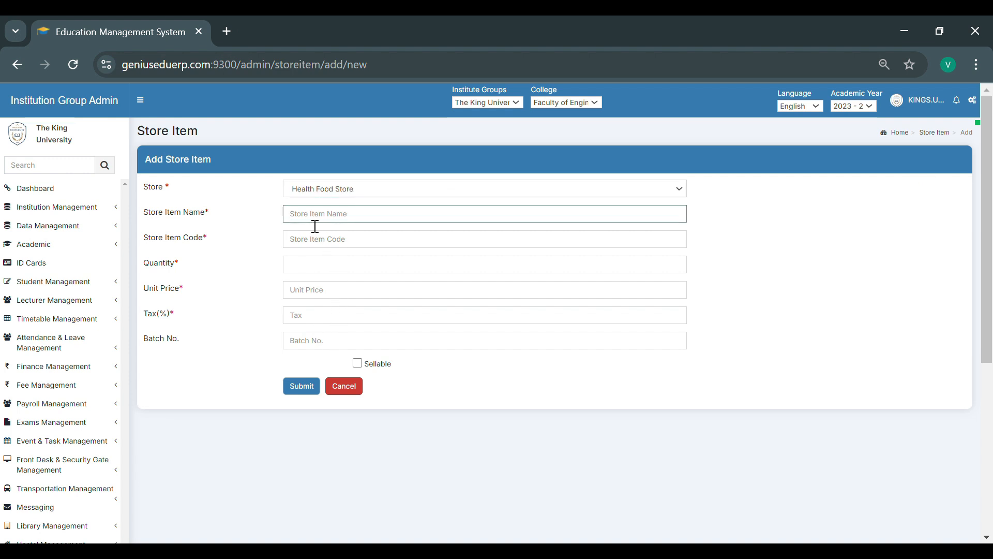
type("Eggs & Dairy Products")
left_click(318, 252)
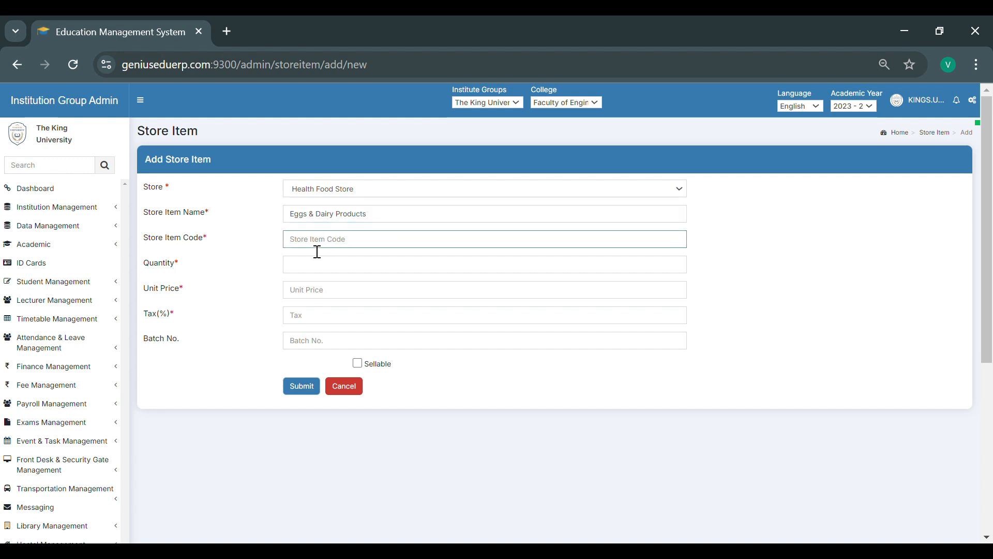
type("09")
- Set the store item's quantity to 10, unit price to 90 and tax to 0 percent
left_click(310, 269)
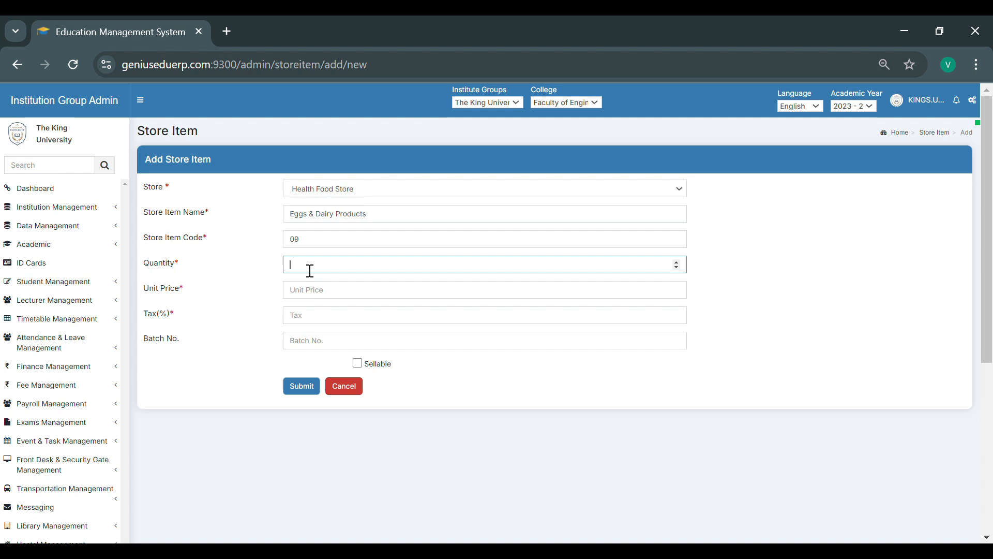
type("10")
left_click(311, 298)
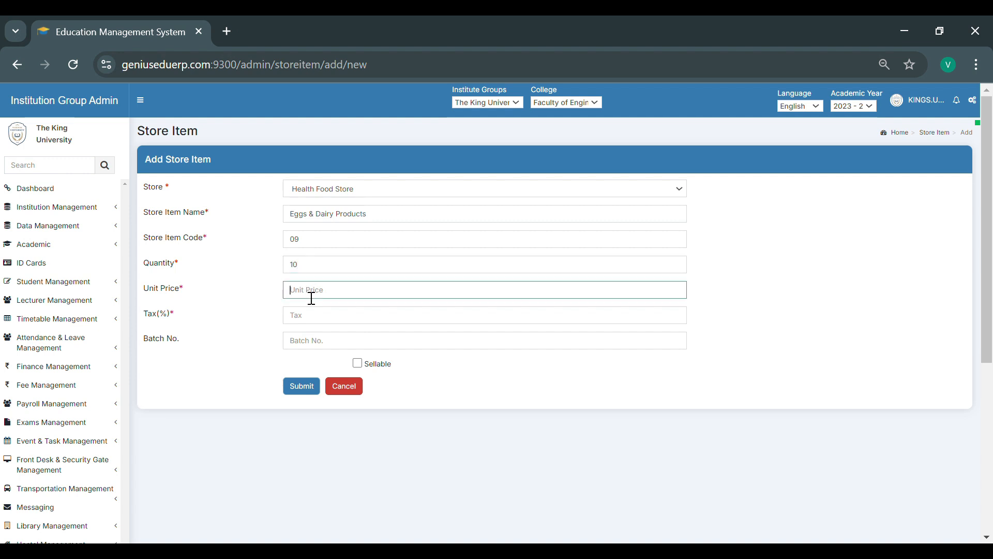
type("90")
left_click(315, 327)
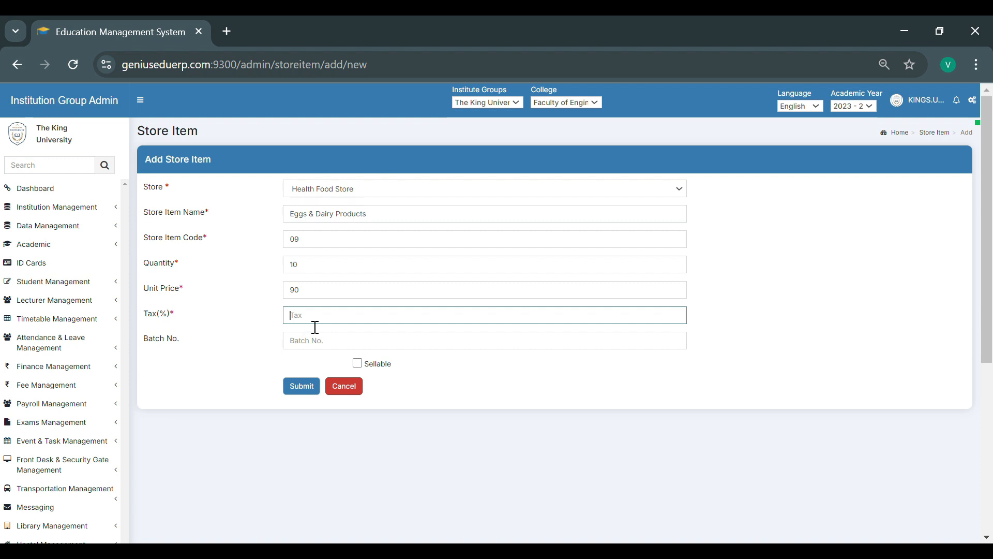
type("0")
- Mark the store item as sellable, choose its item category and submit it
left_click(357, 363)
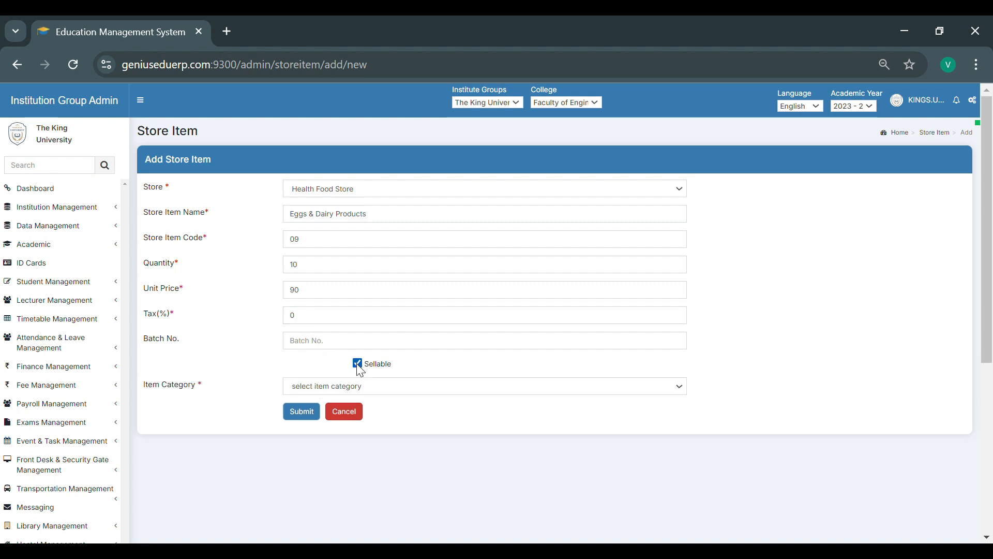
left_click(324, 391)
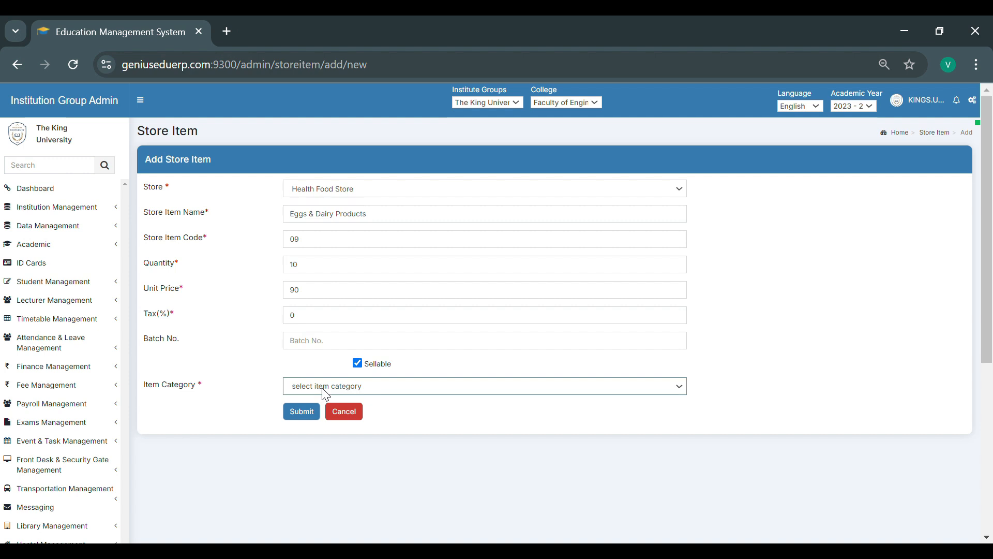
left_click(317, 370)
left_click(309, 411)
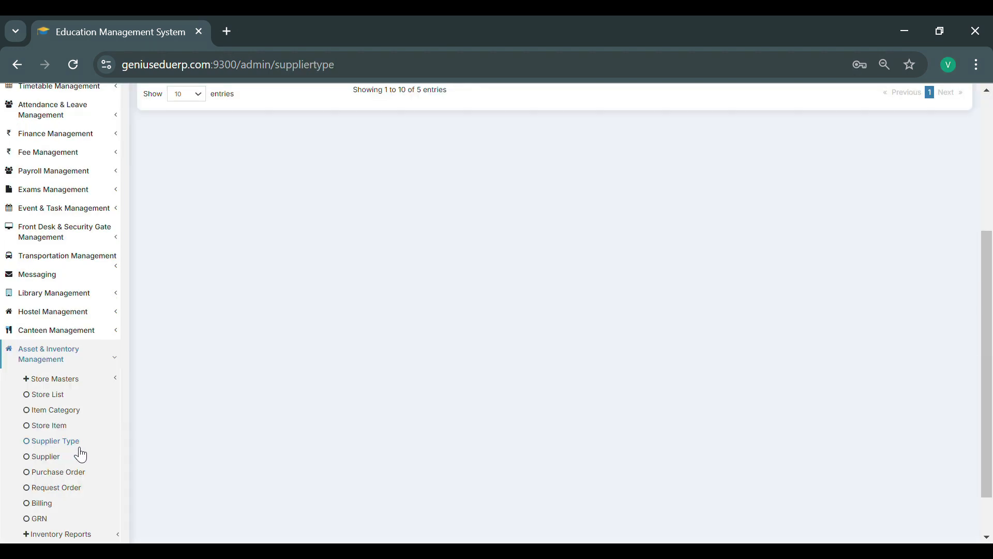
- Add a supplier type named Wholesaler with supplier code 002
scroll(264, 386, "up", 5)
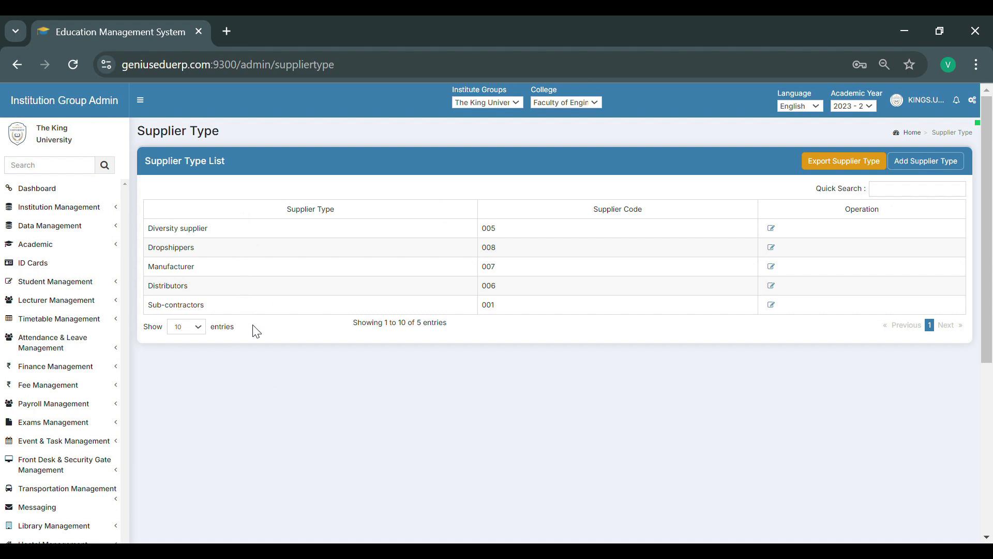
left_click(939, 171)
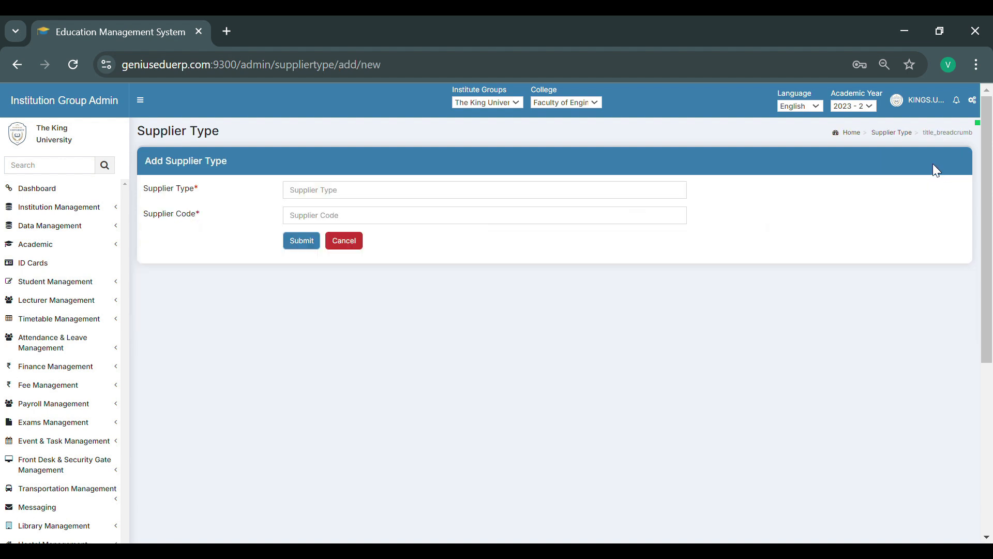
left_click(333, 198)
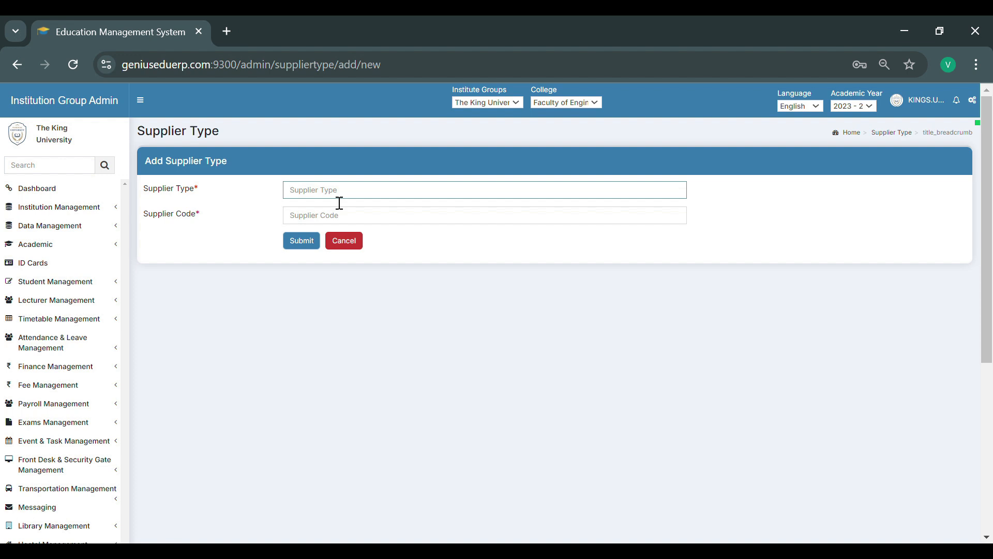
type("Wholesaler")
left_click(313, 225)
type("002")
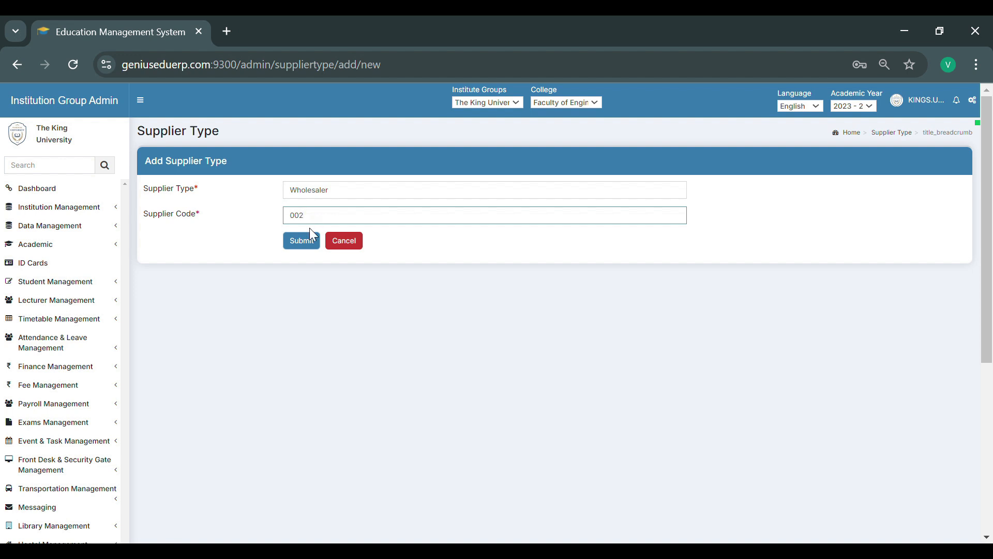
left_click(309, 247)
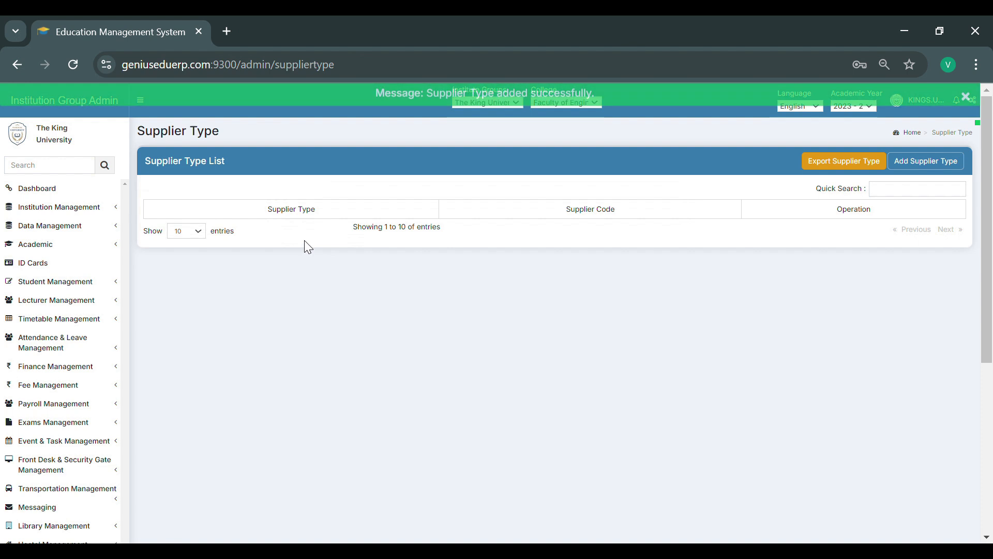
- Add the Manufacturer supplier Shopify in region Gujarat with its contact number, address, TIN and help desk number
left_click(43, 398)
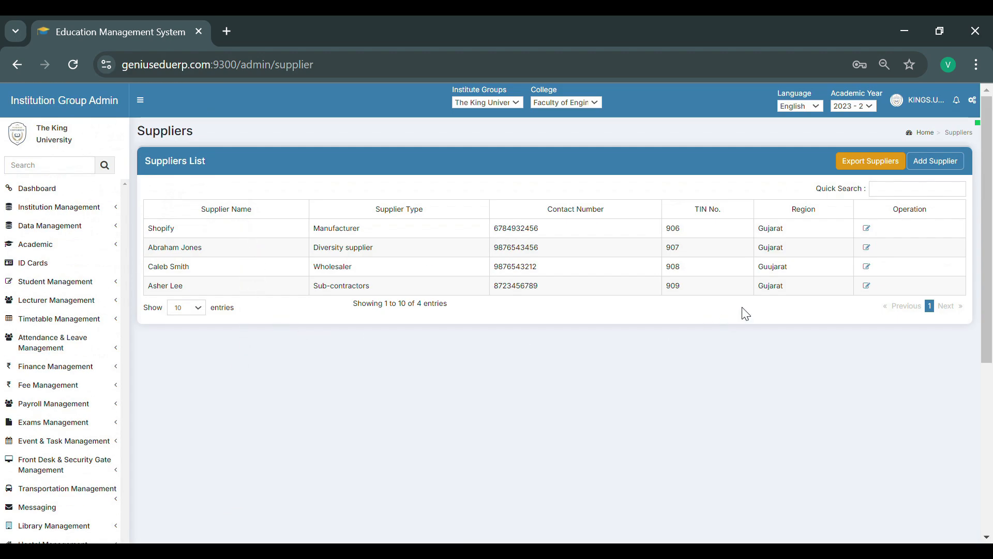
left_click(933, 170)
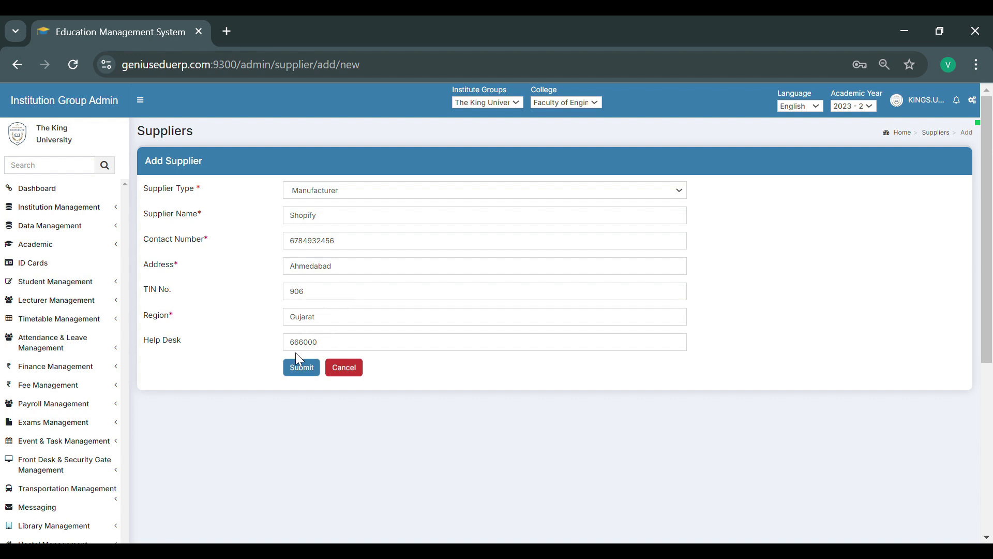
left_click(305, 373)
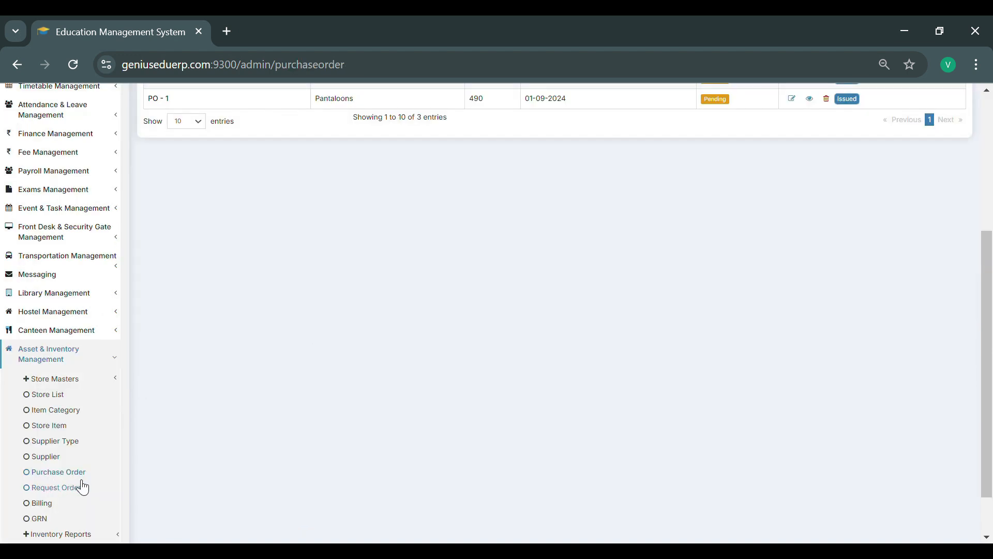
- Start a new purchase order for Stationary Mall with supplier type Distributors and choose the supplier
scroll(218, 443, "up", 5)
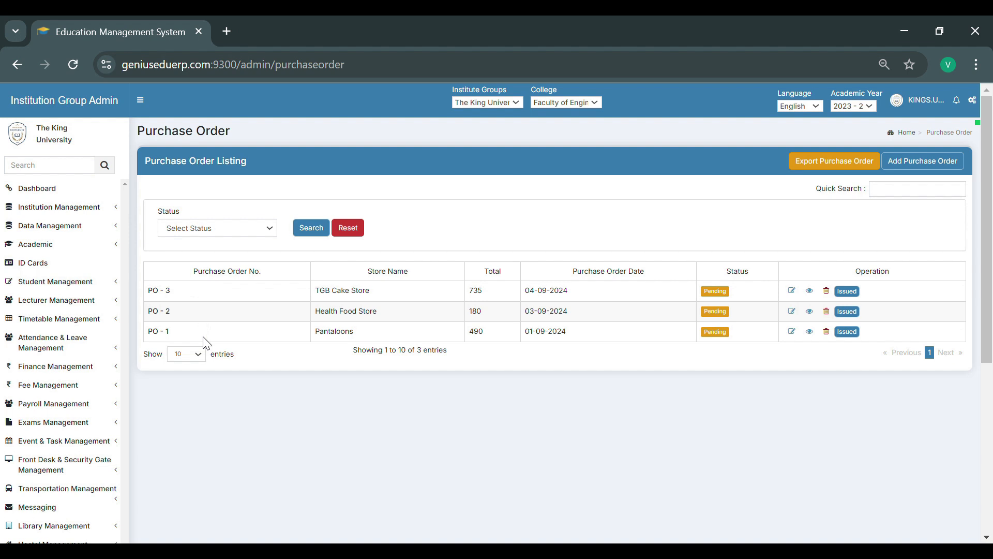
left_click(930, 168)
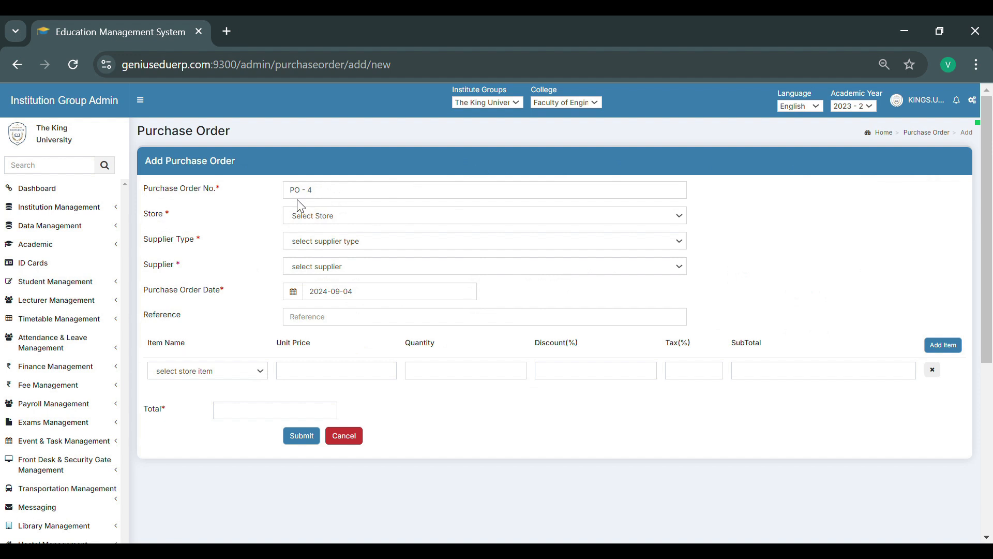
left_click(300, 217)
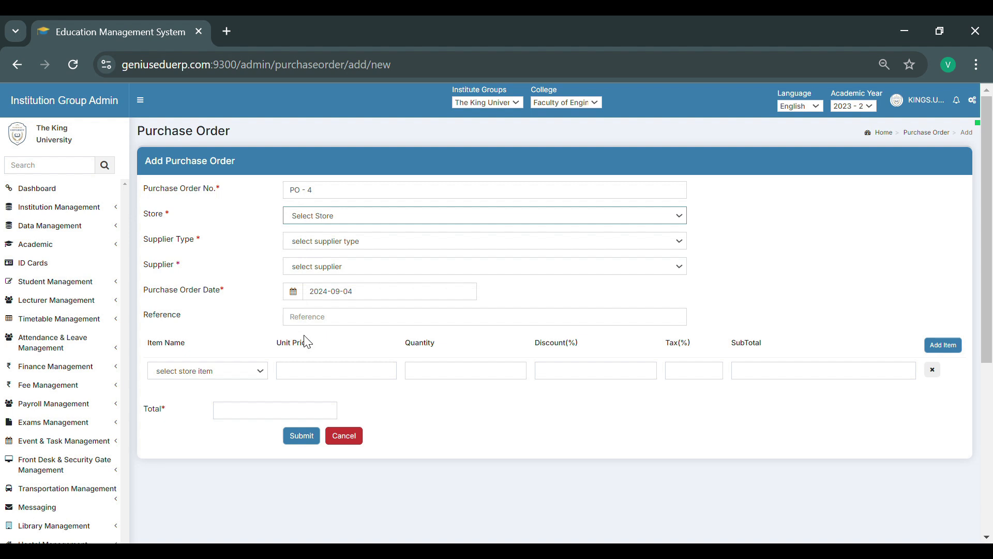
left_click(313, 325)
left_click(319, 250)
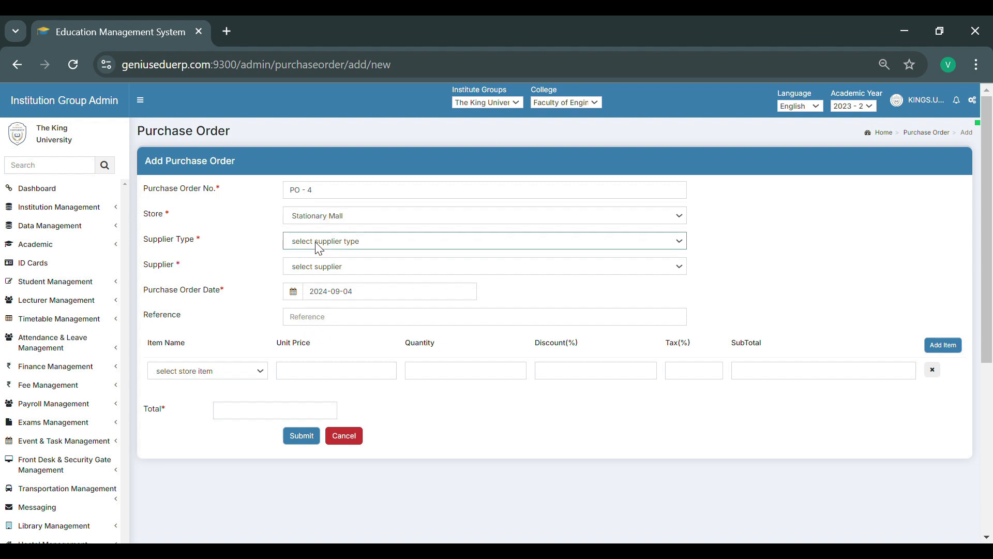
left_click(322, 305)
left_click(326, 269)
left_click(329, 301)
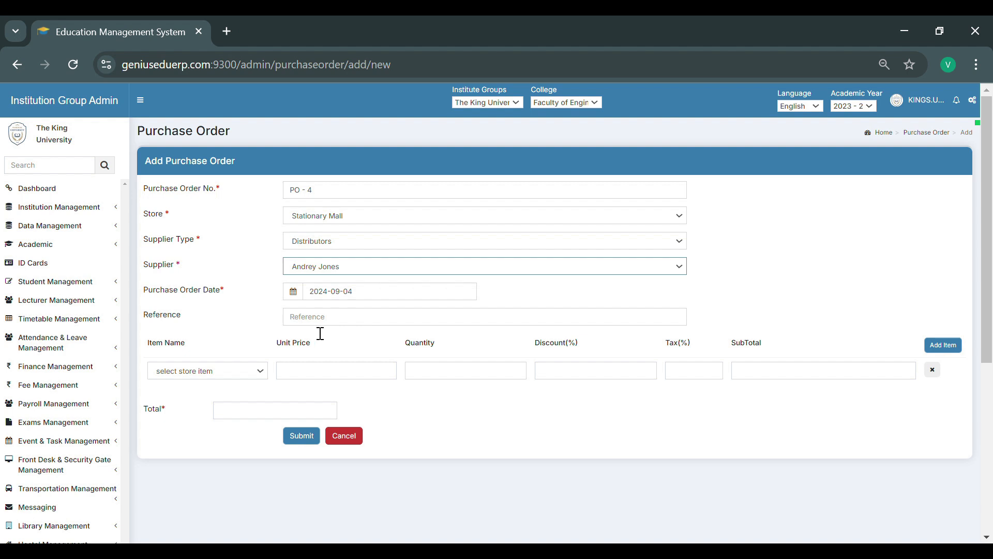
- Add Pens, Highlighters and Paper Clips as items of the purchase order and submit it
left_click(193, 376)
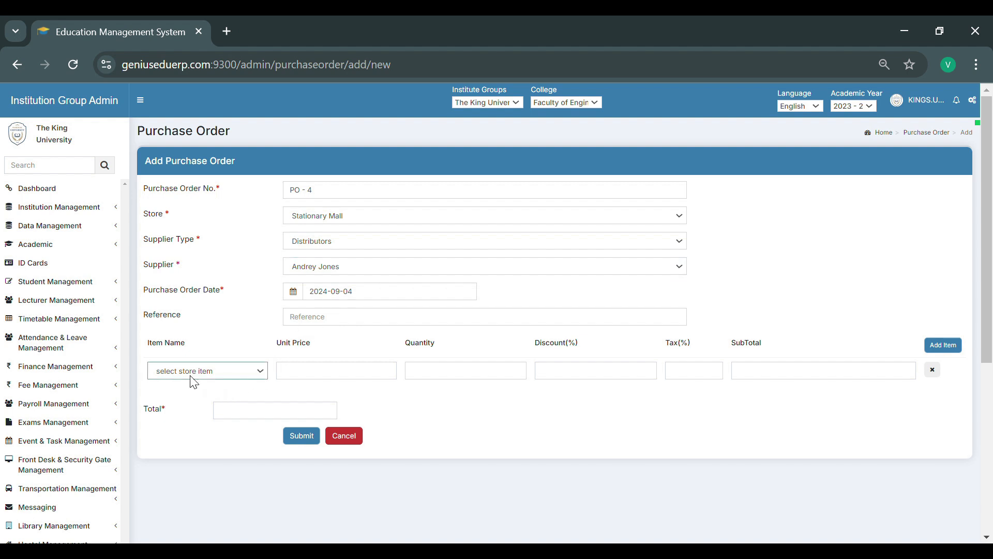
left_click(170, 412)
left_click(952, 352)
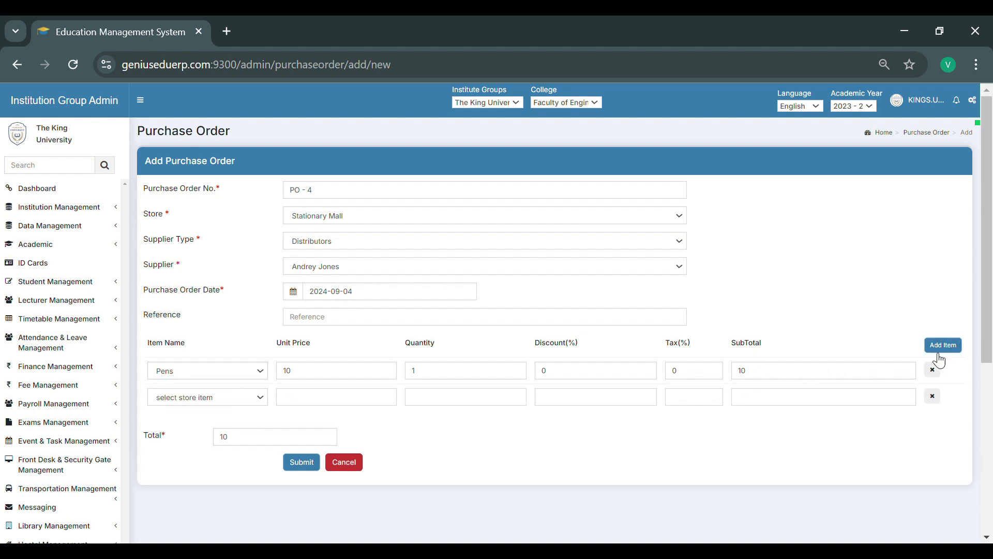
left_click(194, 402)
left_click(178, 450)
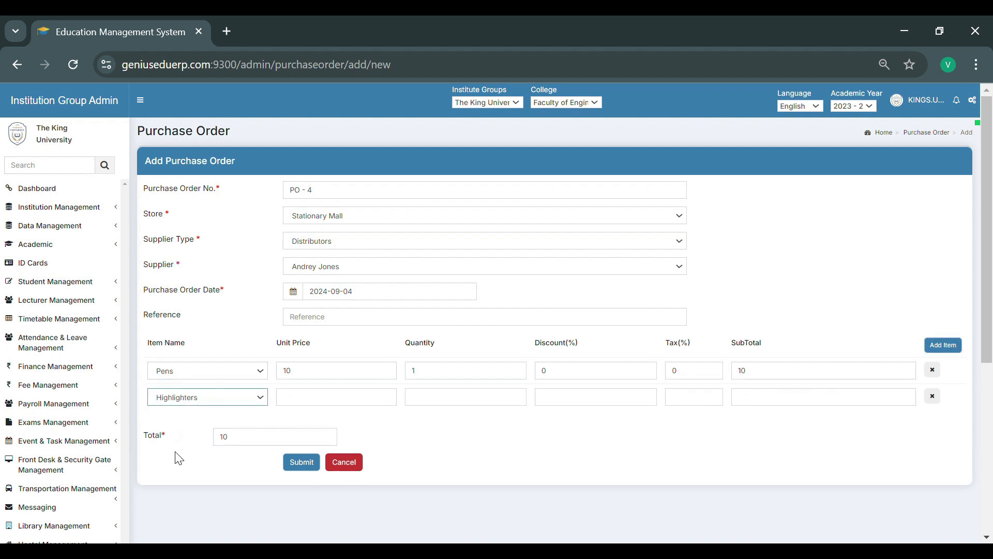
left_click(943, 345)
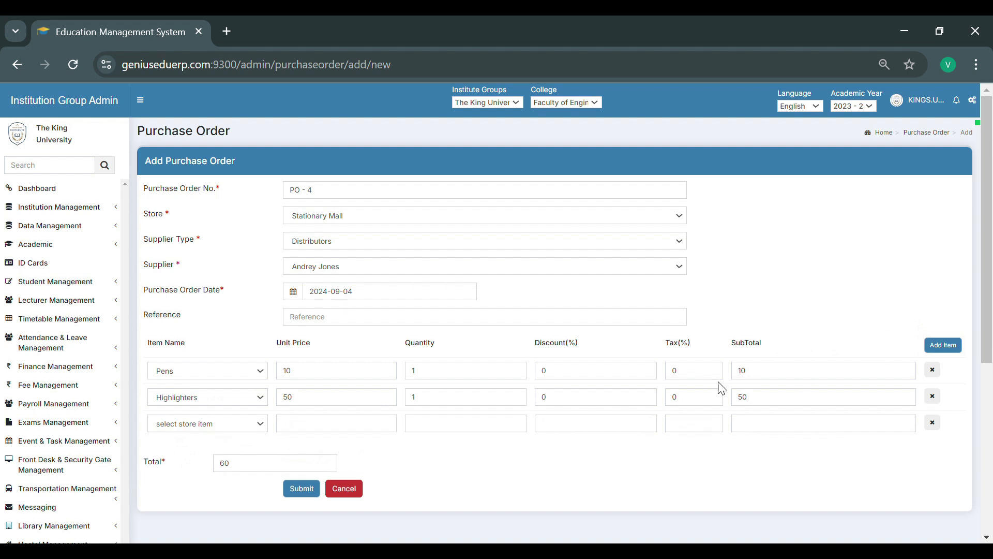
left_click(175, 494)
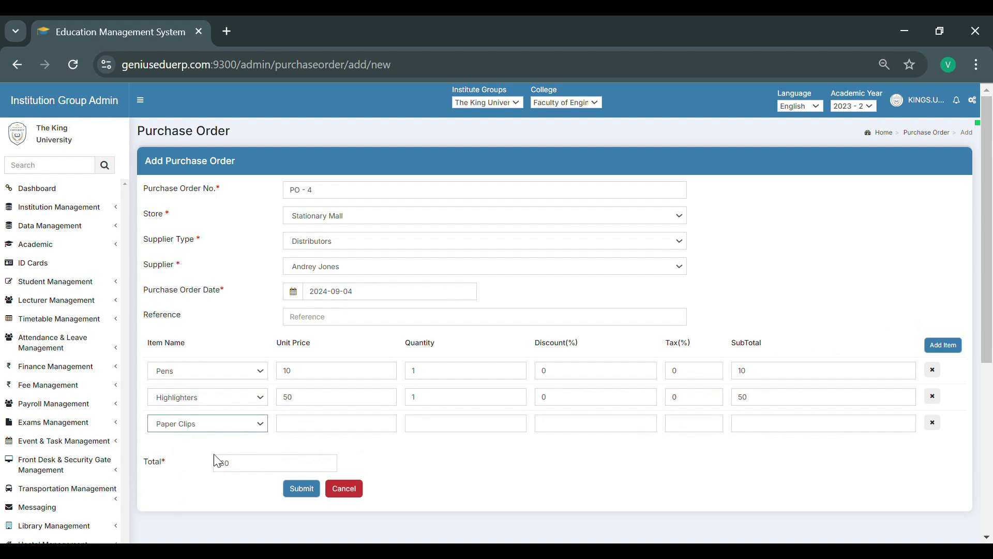
left_click(304, 494)
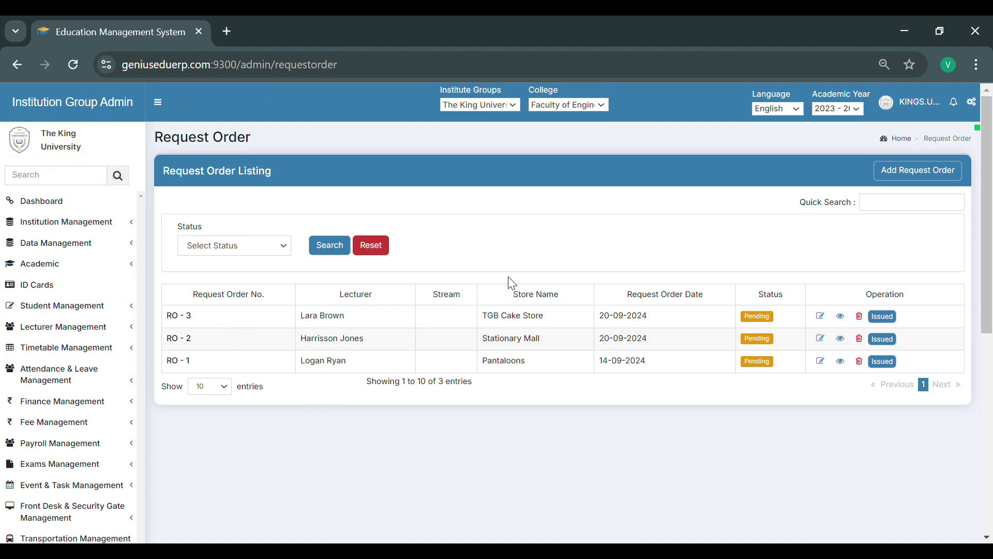
- Start a new request order for Health Food Store, choosing the lecturer and the Engineering stream
left_click(928, 181)
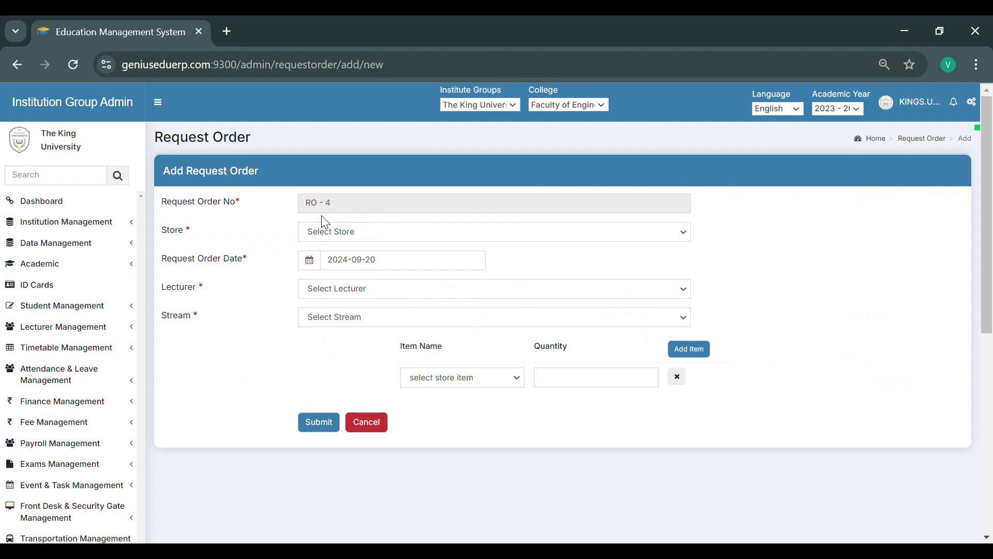
left_click(322, 231)
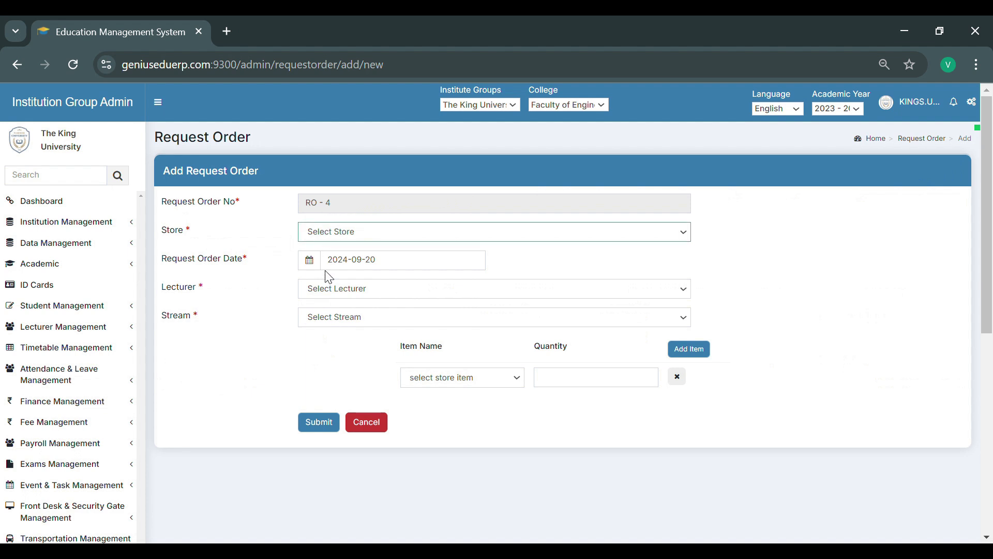
left_click(330, 388)
left_click(334, 296)
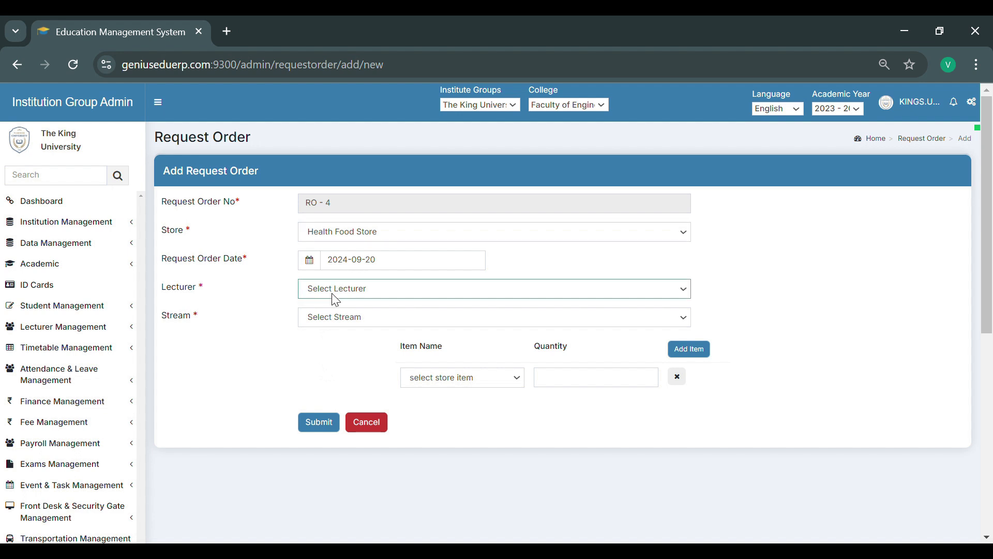
left_click(334, 402)
left_click(327, 322)
left_click(323, 364)
- Request 5 Eggs & Dairy Products and 8 Fresh Milk Shake, and submit the request order
left_click(431, 387)
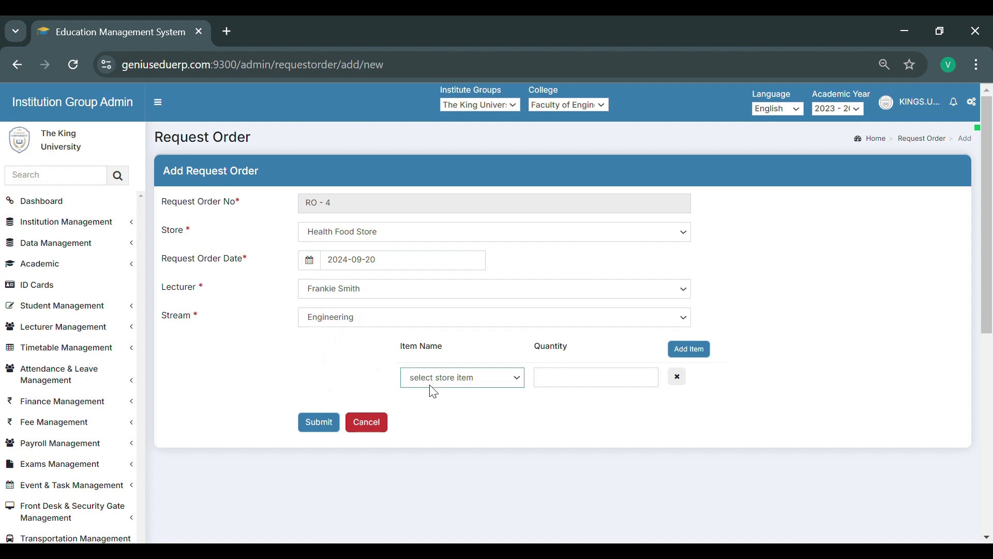
left_click(434, 417)
left_click(626, 384)
type("5")
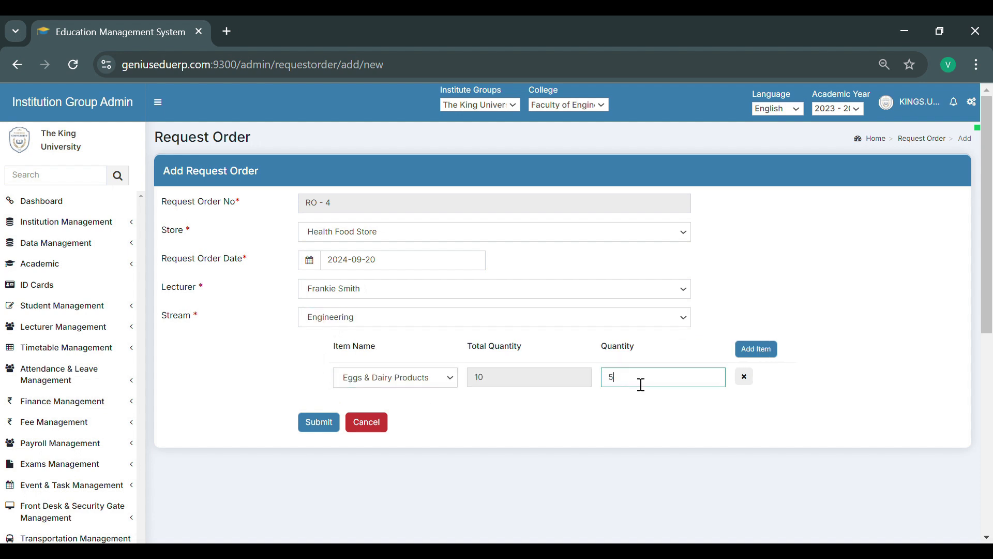
left_click(759, 355)
left_click(371, 411)
left_click(364, 465)
left_click(628, 408)
type("8")
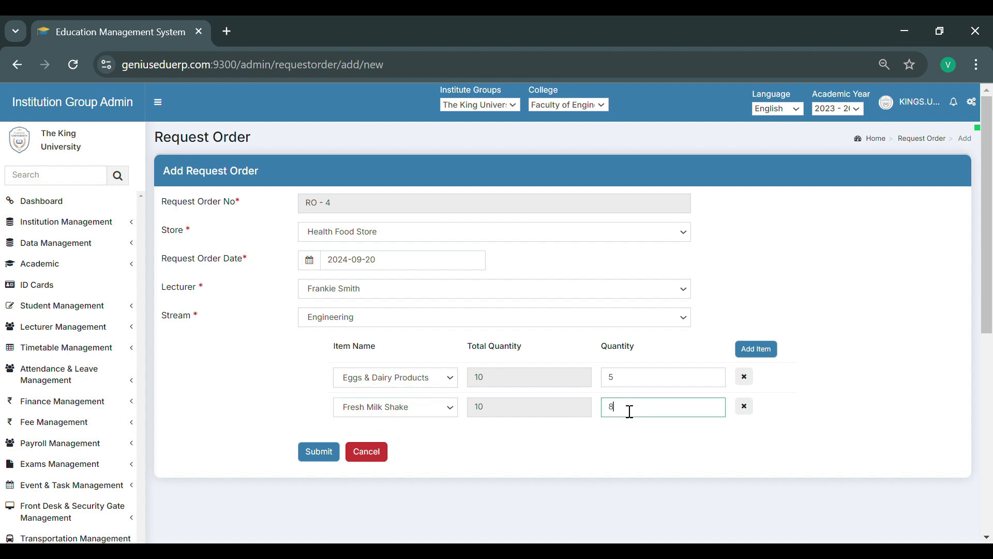
left_click(328, 462)
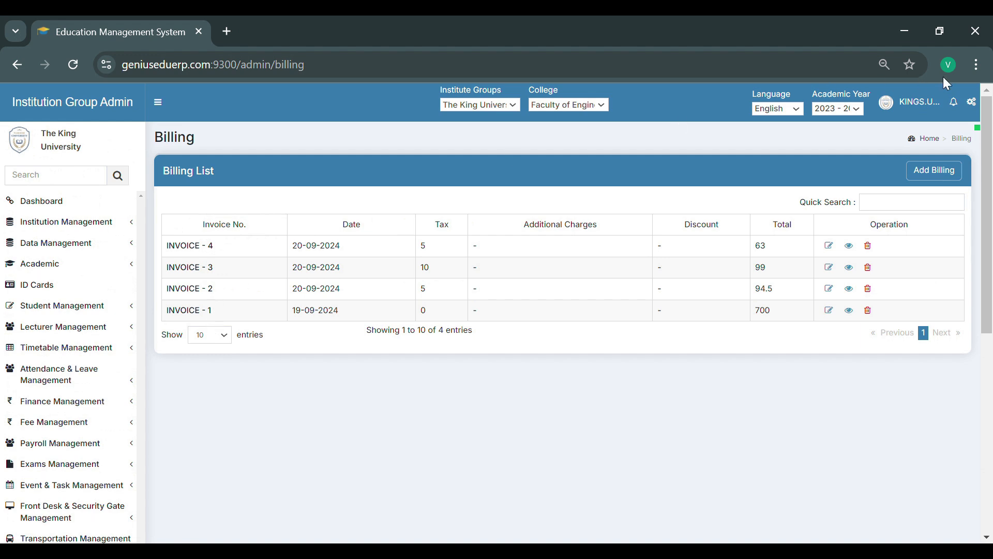
- Start a new bill for Stationary Mall issued to a student, entering the student's register number
left_click(936, 173)
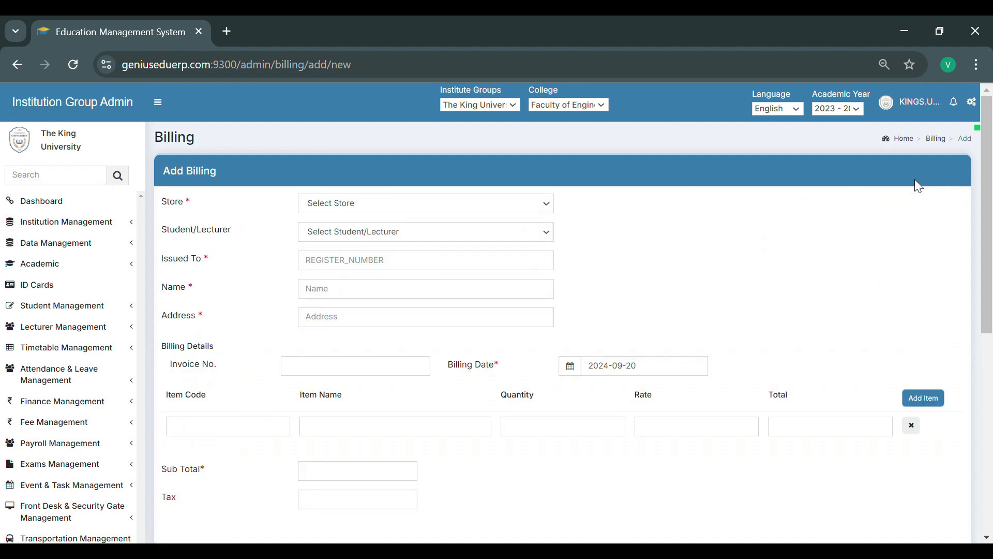
left_click(322, 320)
left_click(322, 232)
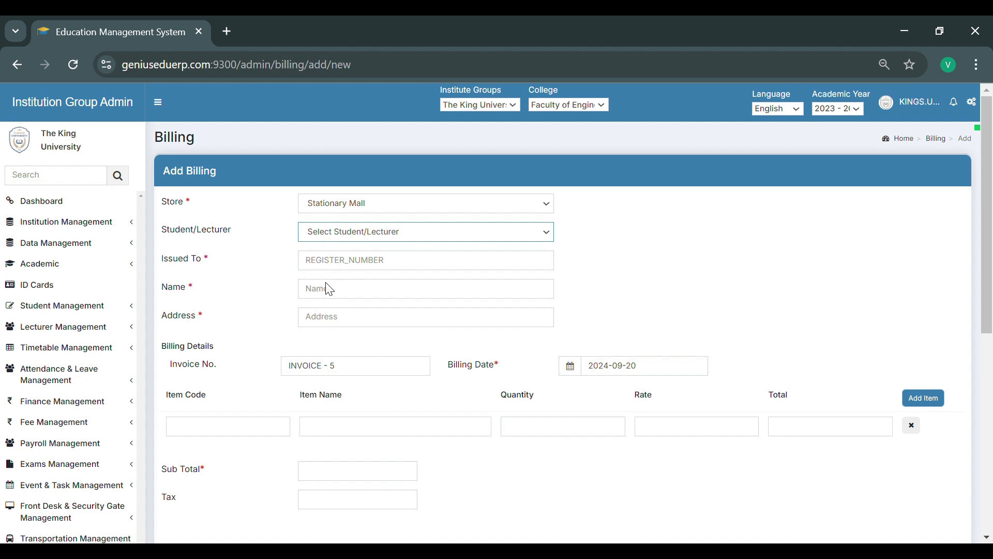
left_click(334, 293)
left_click(334, 270)
type("999")
left_click(263, 294)
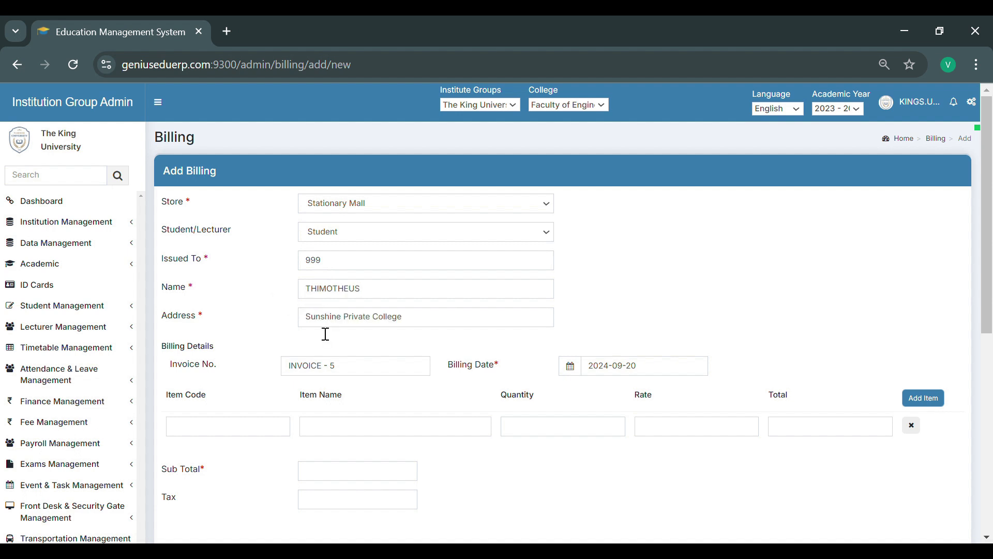
- Add Paper Clips (item code 03) and Highlighters (item code 04) as items of the bill
scroll(326, 333, "down", 3)
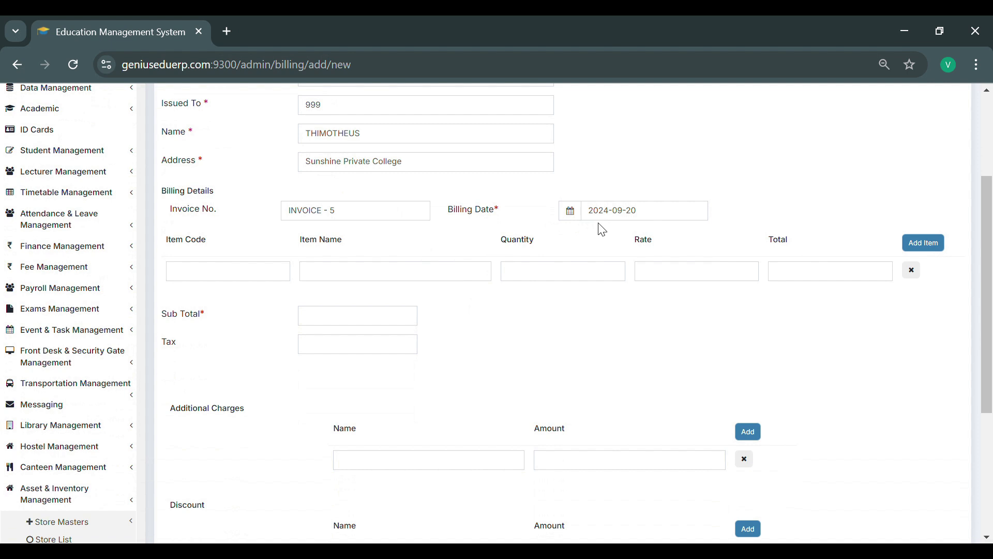
left_click(215, 272)
type("03")
left_click(223, 293)
scroll(229, 295, "down", 2)
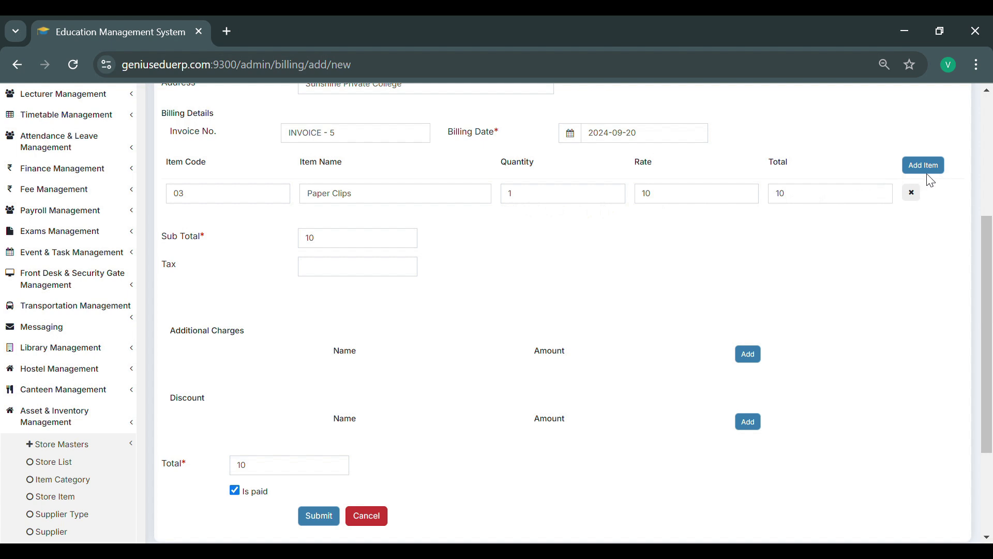
left_click(940, 173)
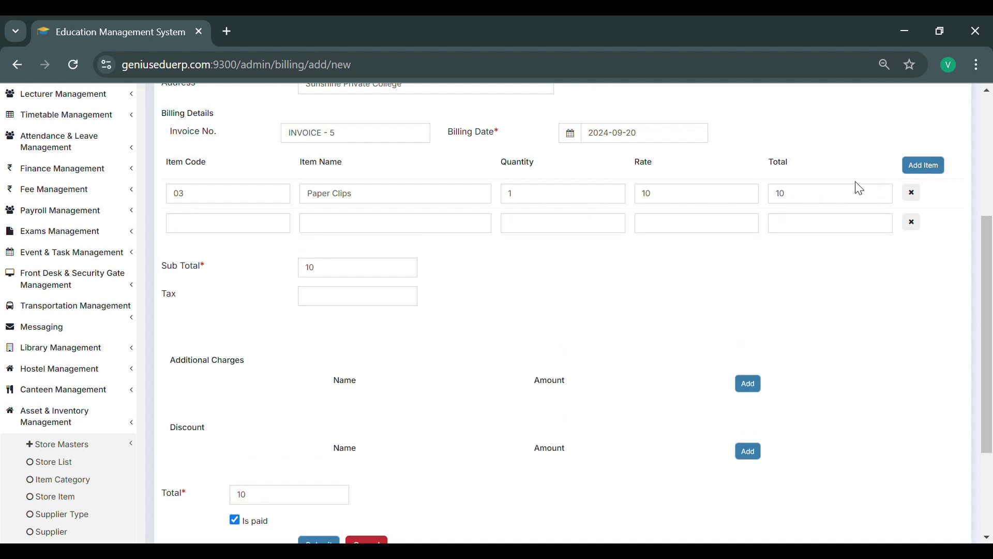
left_click(206, 231)
type("04")
left_click(222, 261)
- Set the bill's tax to 5 and submit the bill
left_click(317, 306)
left_click(303, 327)
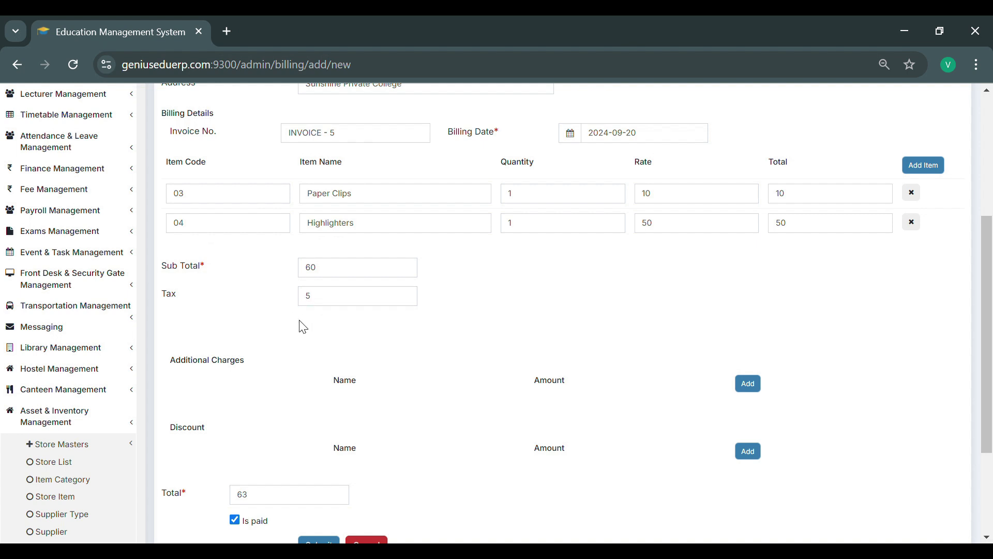
scroll(310, 311, "down", 3)
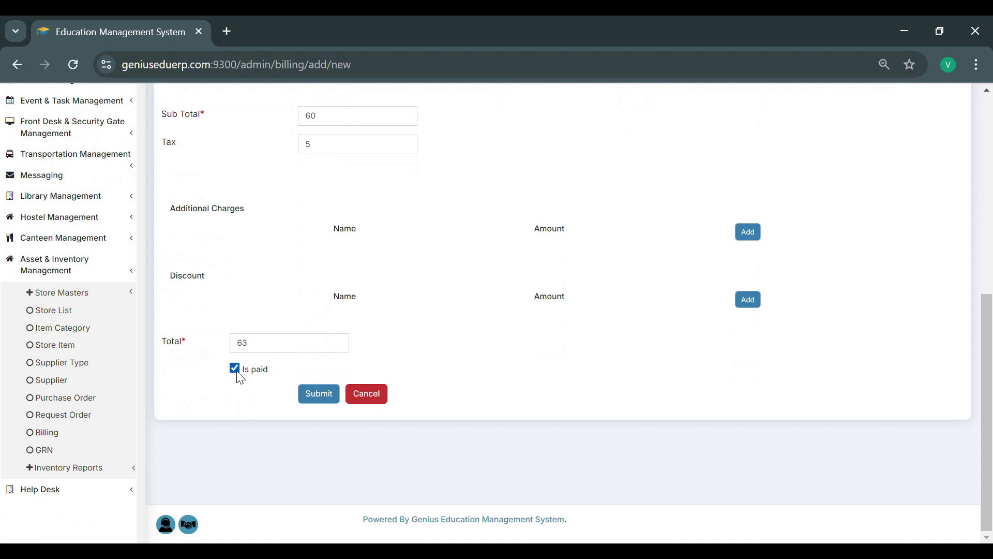
left_click(321, 398)
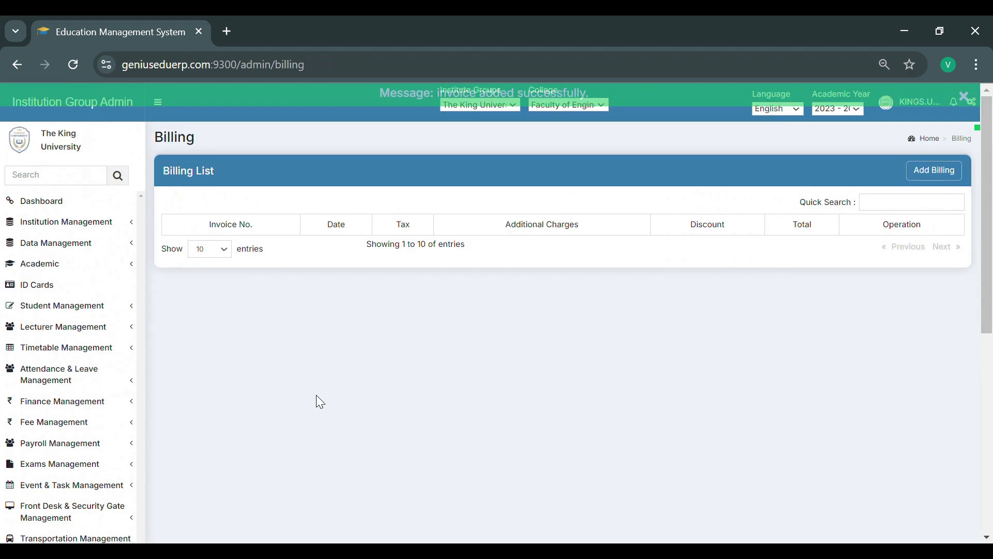
- Start a new GRN for the purchase order of Pens, Highlighters and Paper Clips, entering its invoice number
left_click(44, 455)
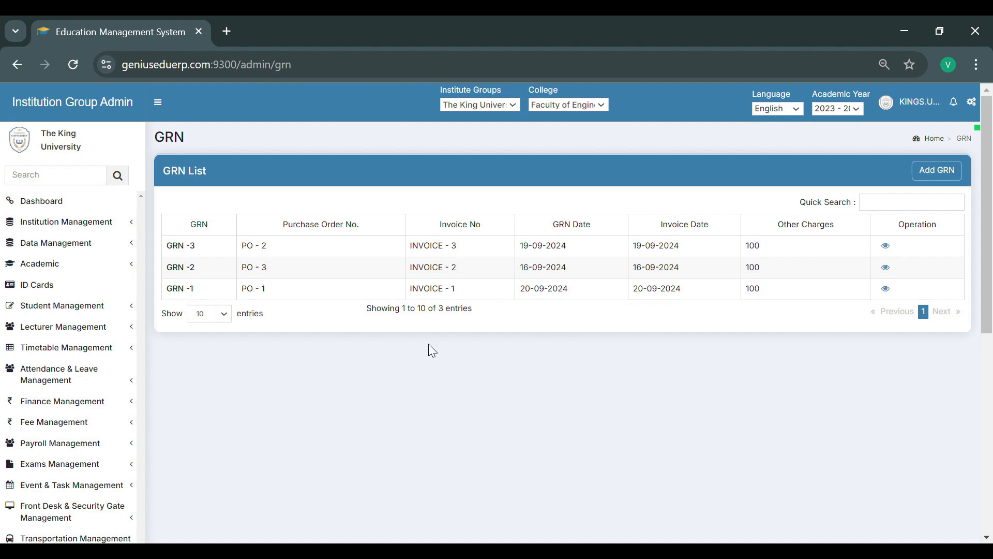
left_click(948, 184)
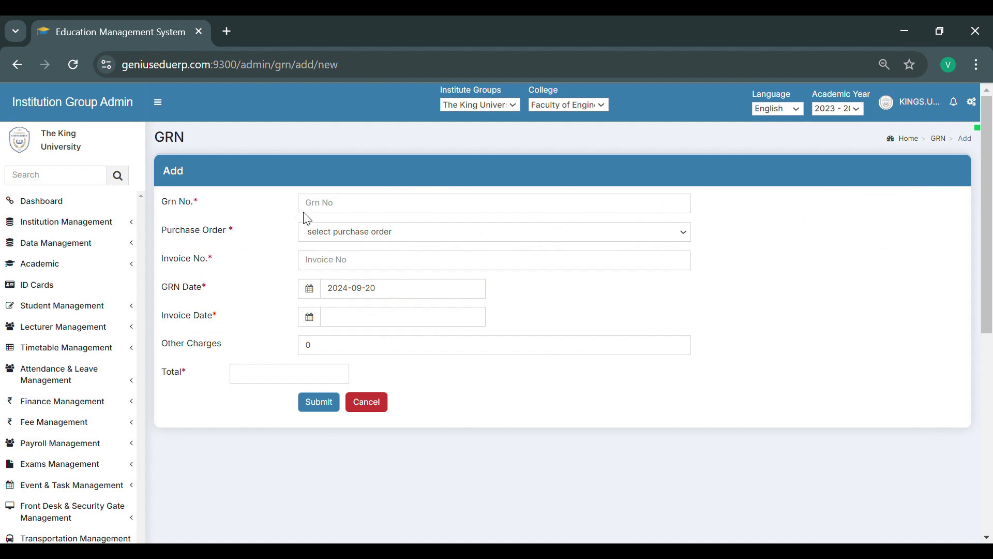
left_click(327, 235)
left_click(329, 310)
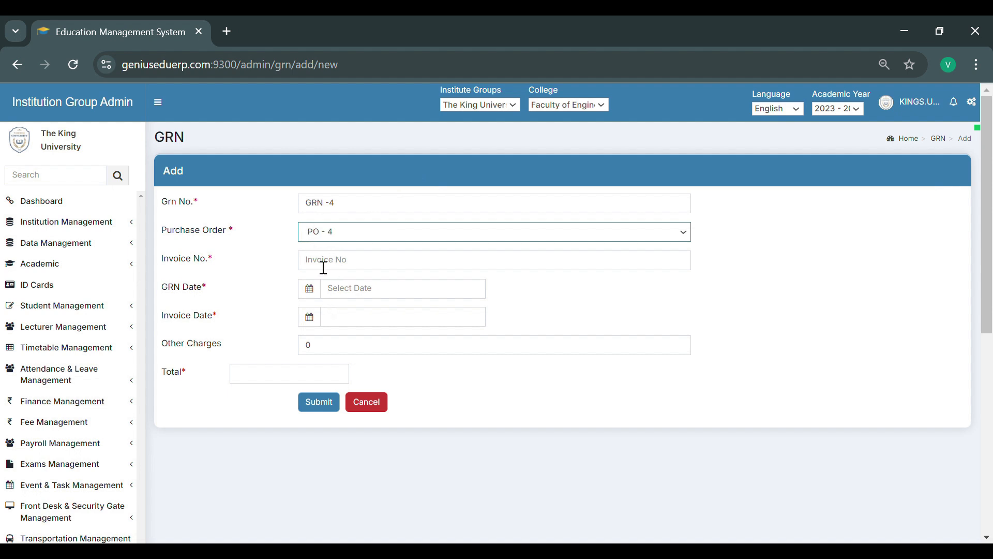
left_click(323, 268)
type("INVOICE - 4")
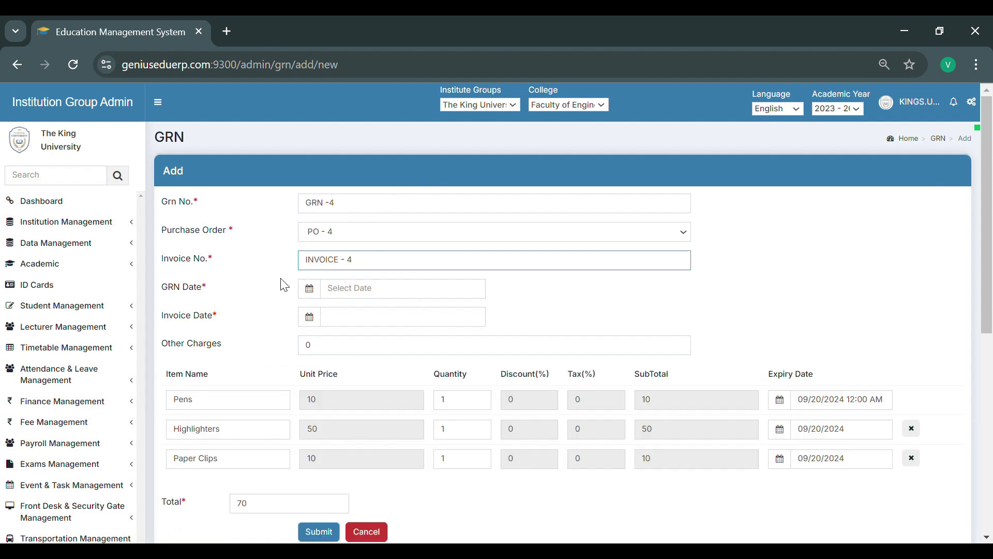
- Set the GRN date and invoice date to 2024-09-20, enter other charges of 90, and submit the GRN
left_click(344, 294)
left_click(415, 234)
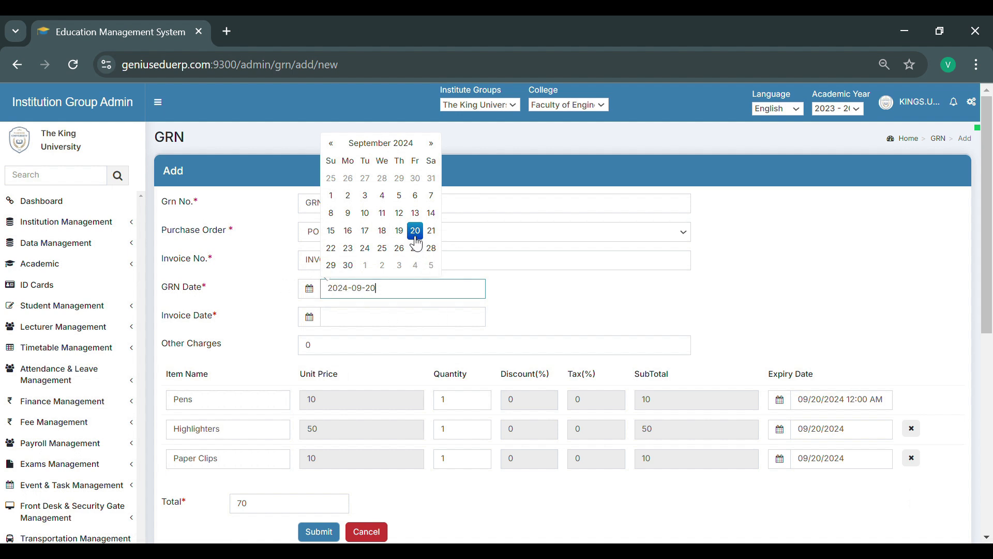
left_click(355, 327)
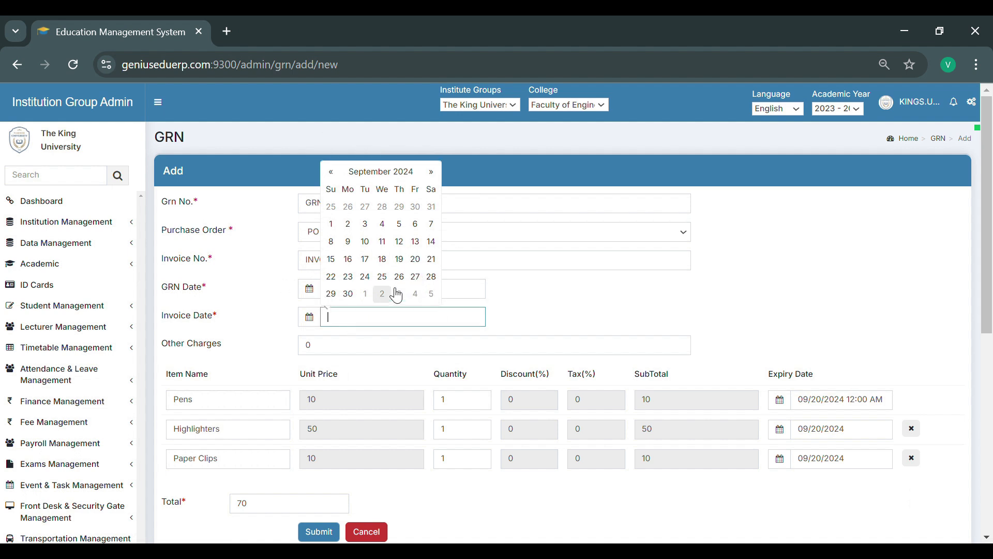
left_click(415, 259)
left_click(342, 355)
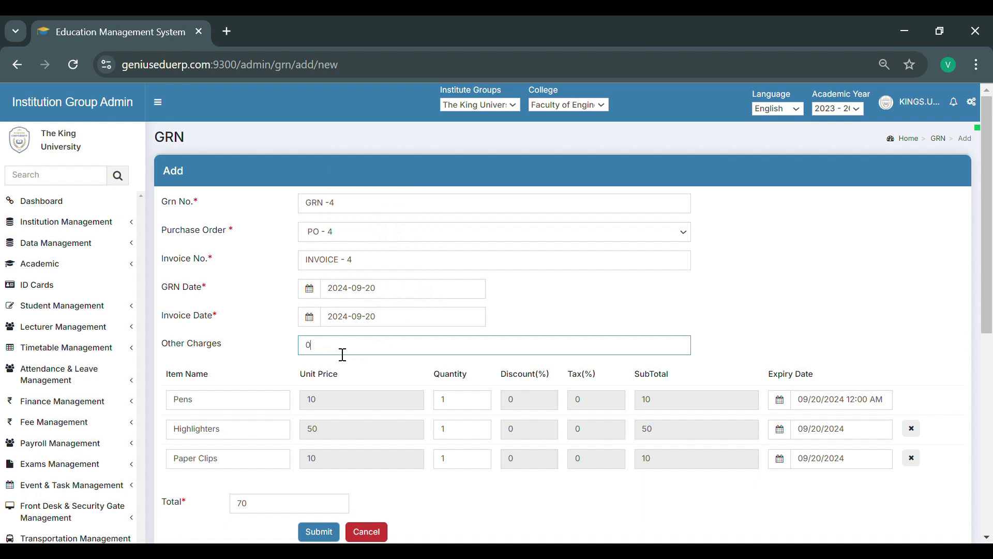
type("90")
scroll(257, 348, "down", 3)
left_click(320, 382)
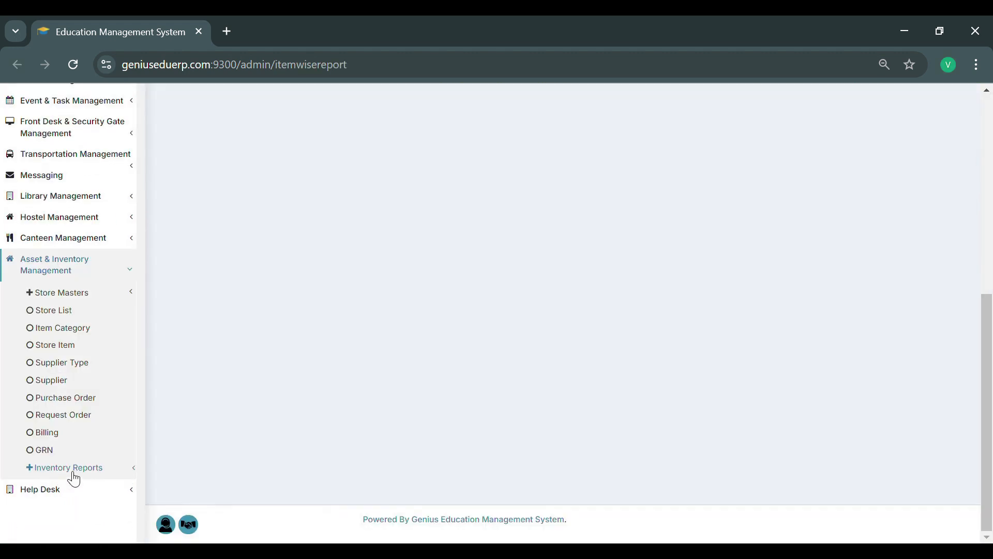
- Run the item-wise inventory report for Stationary Mall and Paper Clips from 09/01/2024 to 09/23/2024
left_click(73, 472)
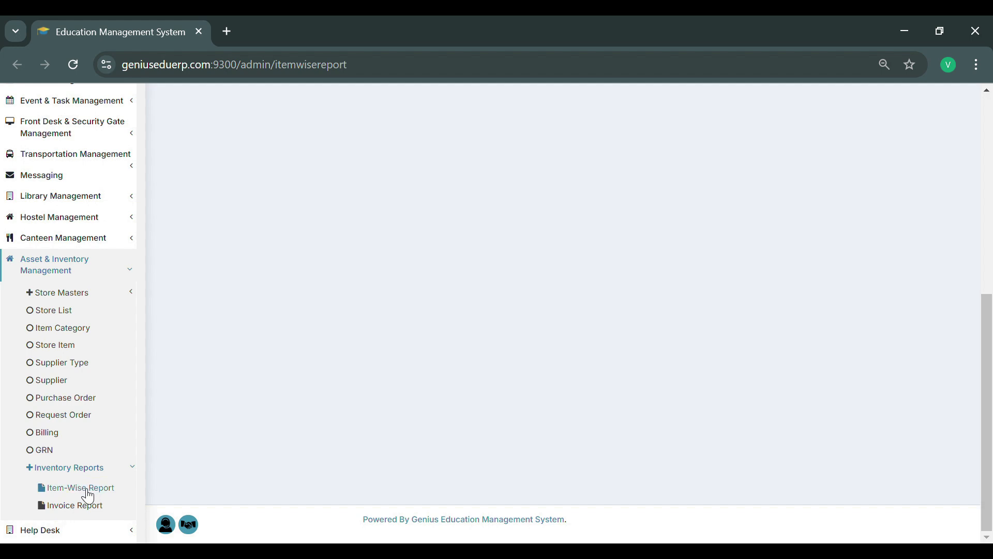
left_click(88, 495)
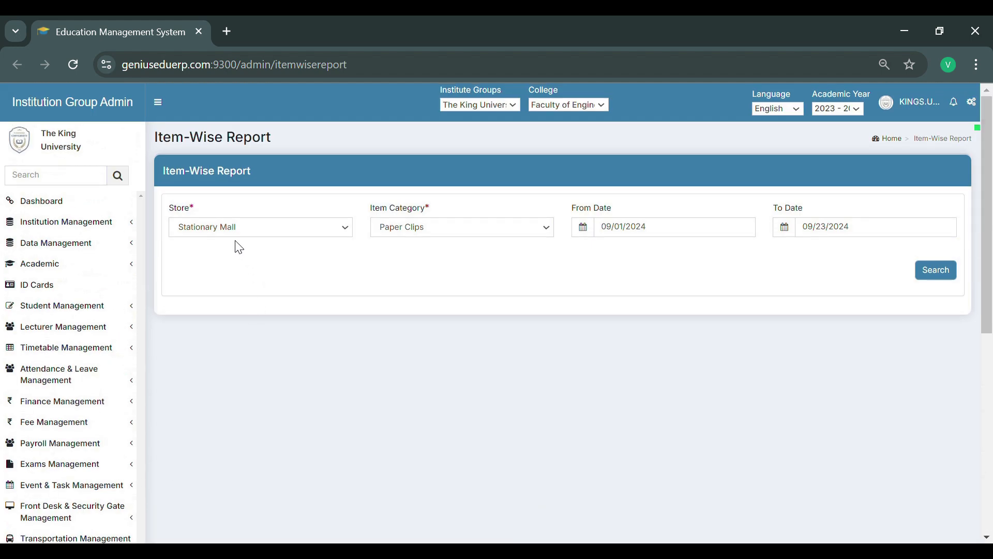
left_click(403, 235)
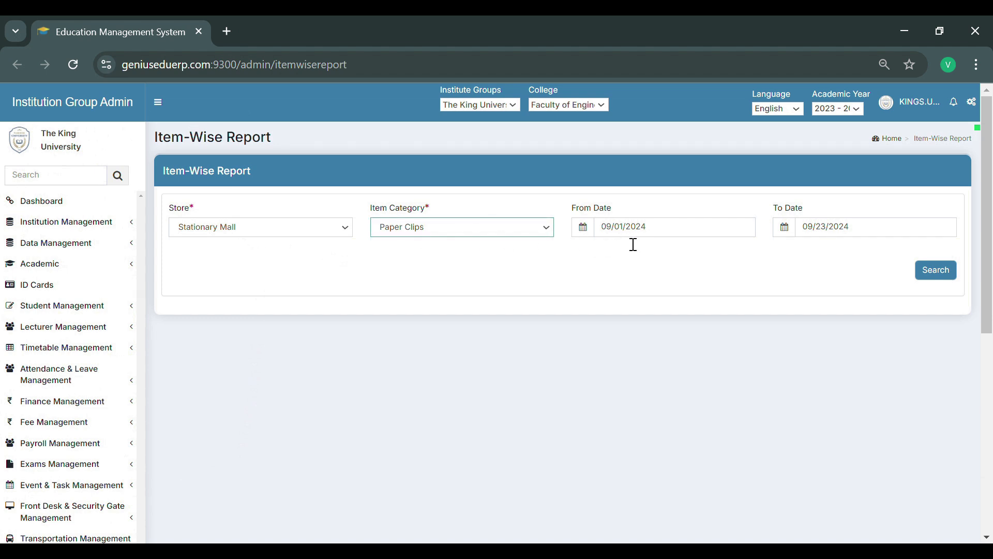
left_click(930, 279)
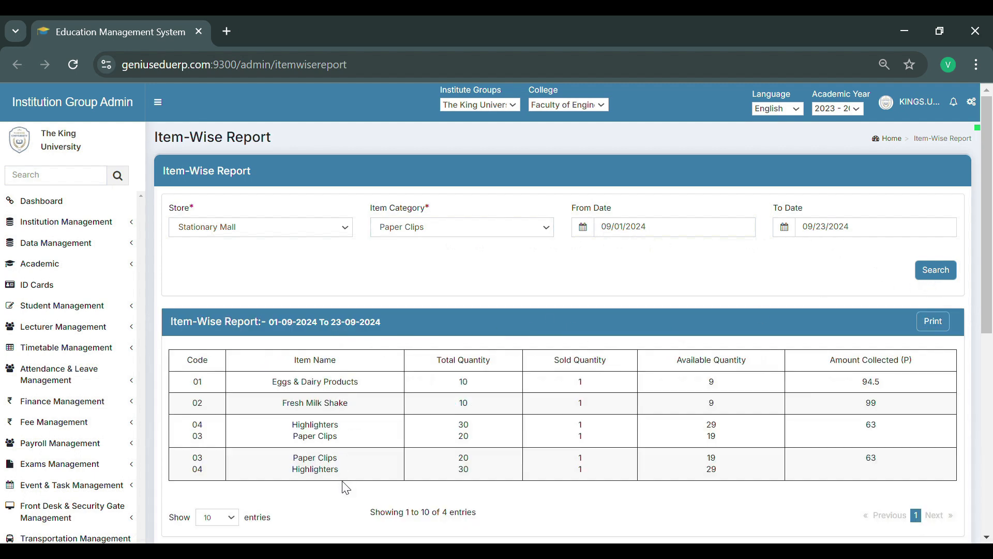
- Run the invoice report for Stationary Mall from 09/16/2024 to 09/23/2024
scroll(344, 481, "down", 7)
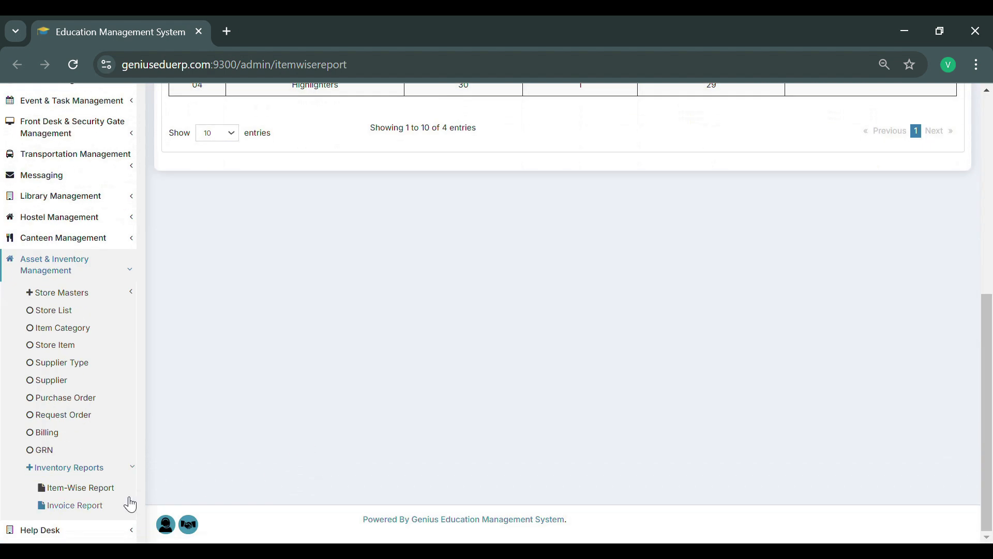
left_click(77, 508)
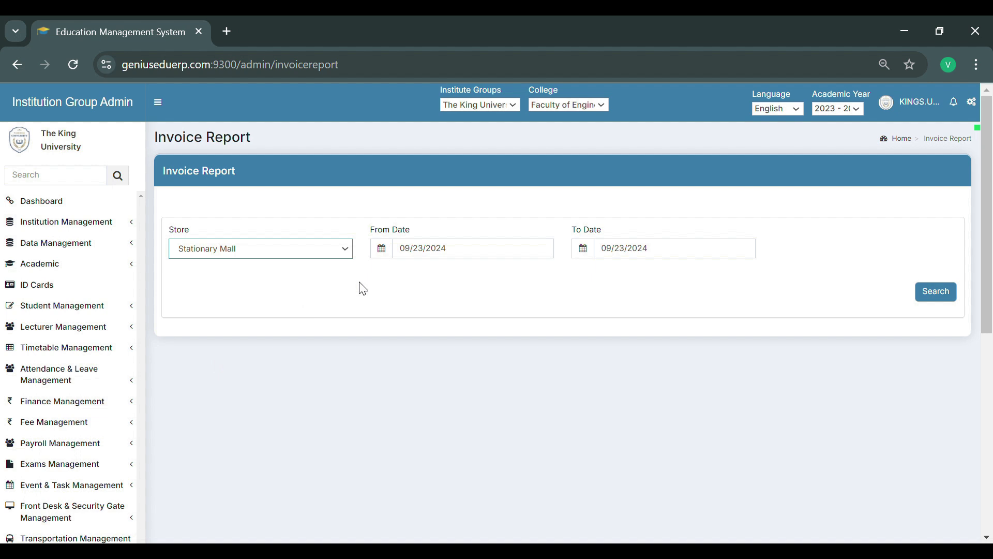
left_click(414, 254)
left_click(454, 190)
left_click(420, 190)
left_click(947, 292)
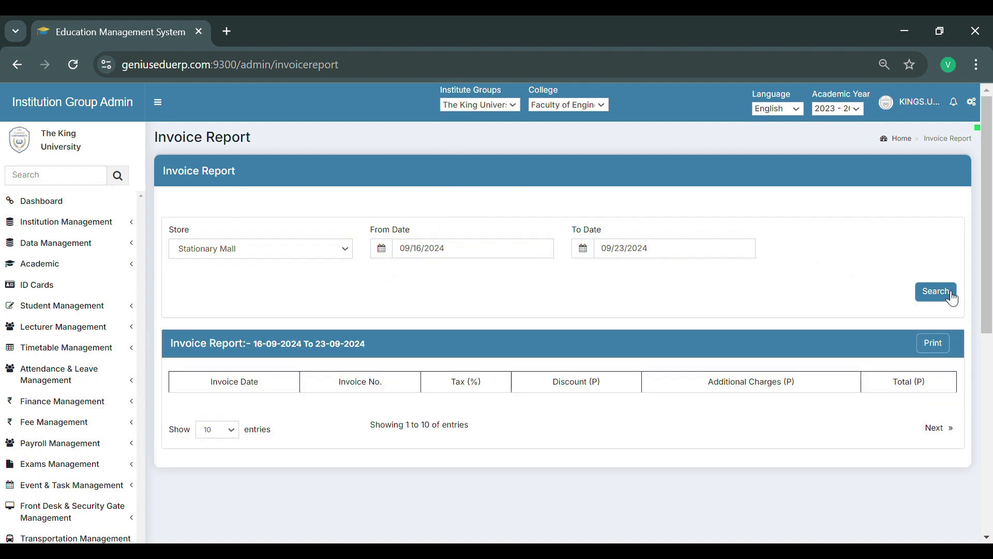